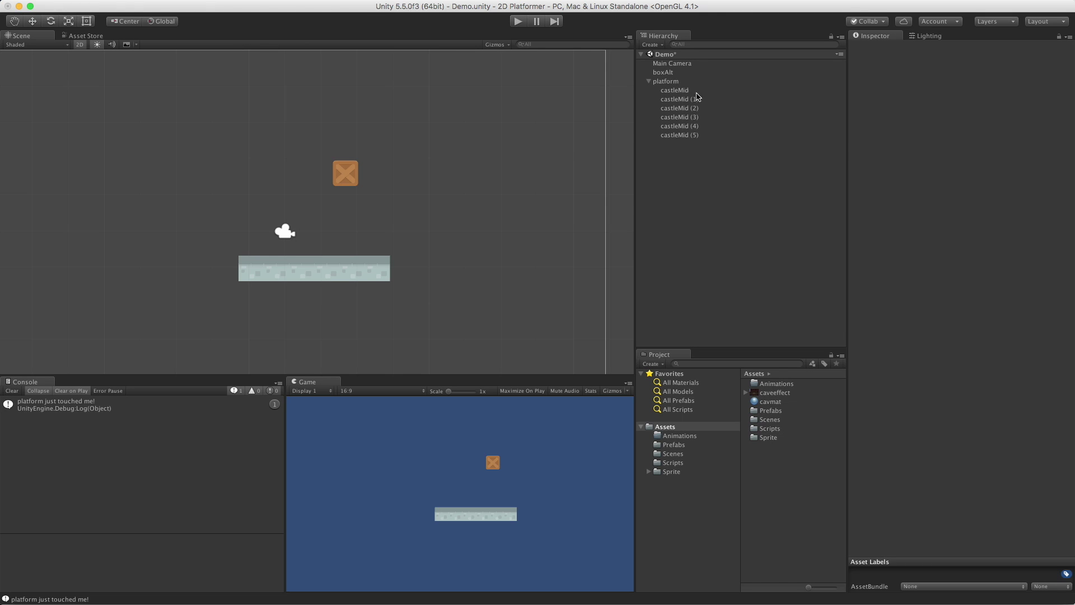
# - Inspect the crate and platform, then hide the sprites of the six castleMid tiles
pyautogui.click(684, 73)
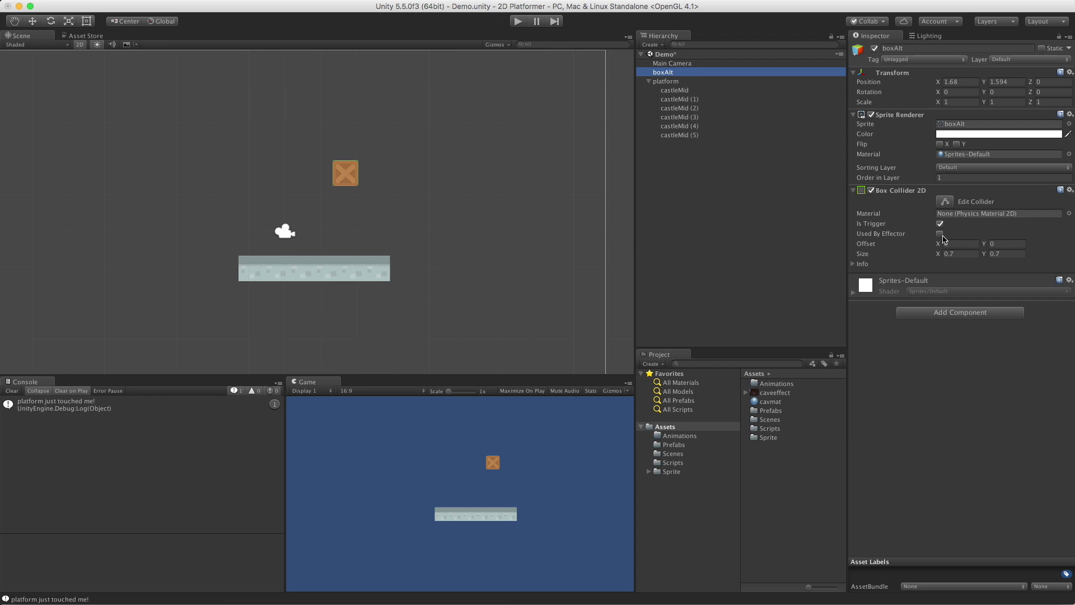
pyautogui.click(671, 82)
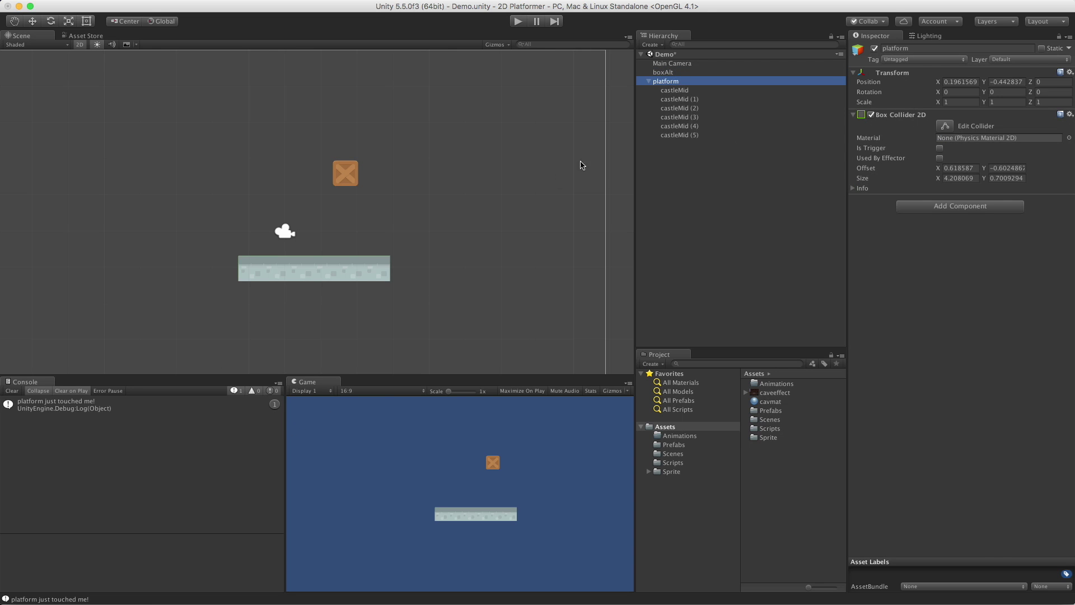
pyautogui.click(699, 91)
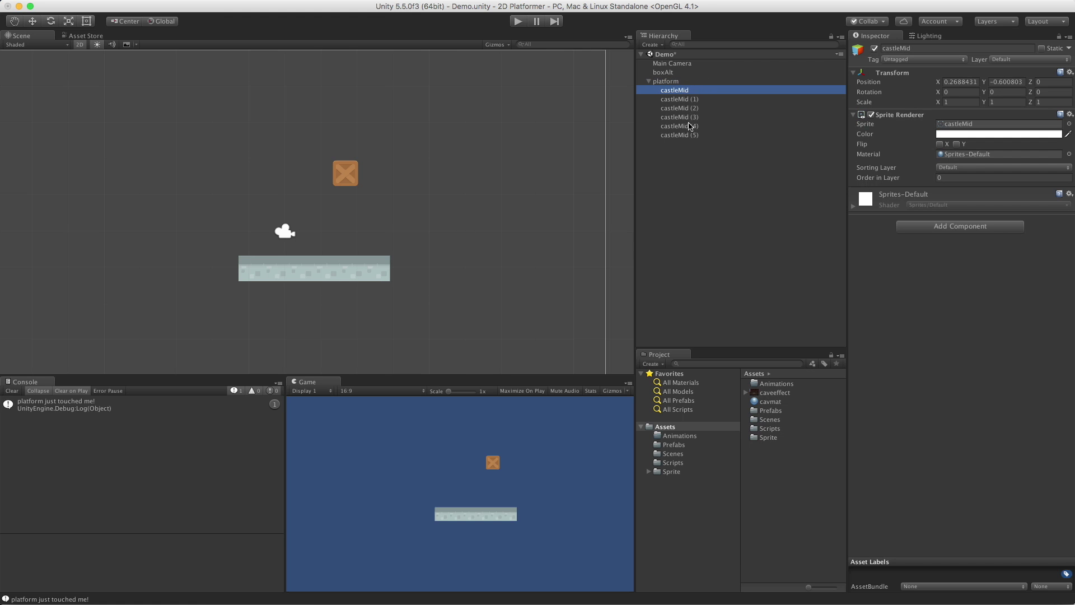
pyautogui.keyDown('shift'); pyautogui.click(694, 135); pyautogui.keyUp('shift')
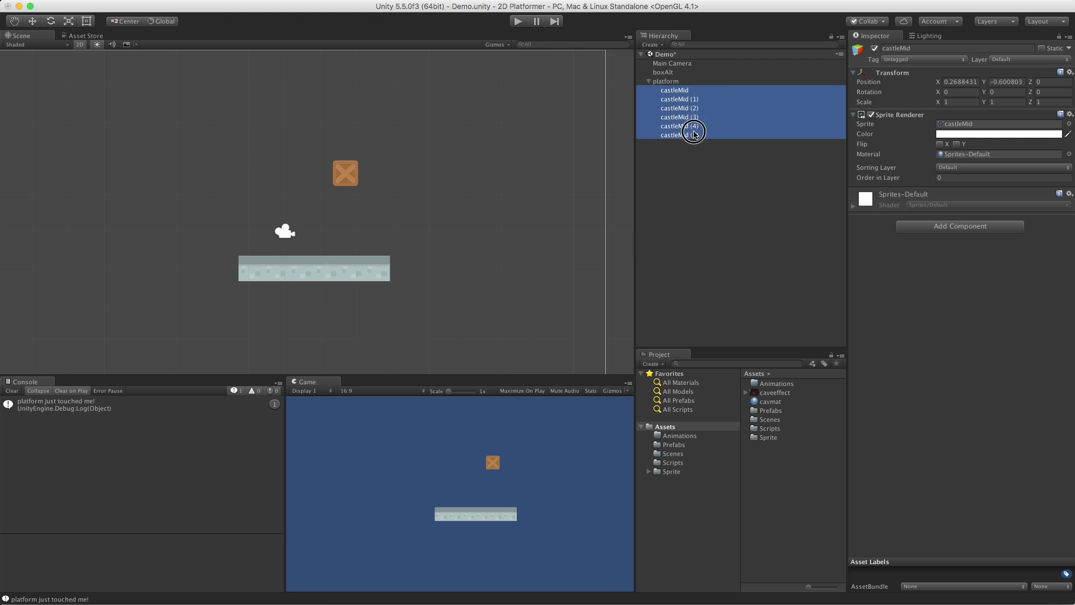
pyautogui.click(870, 114)
pyautogui.scroll(-3, 324, 316)
pyautogui.scroll(5, 327, 311)
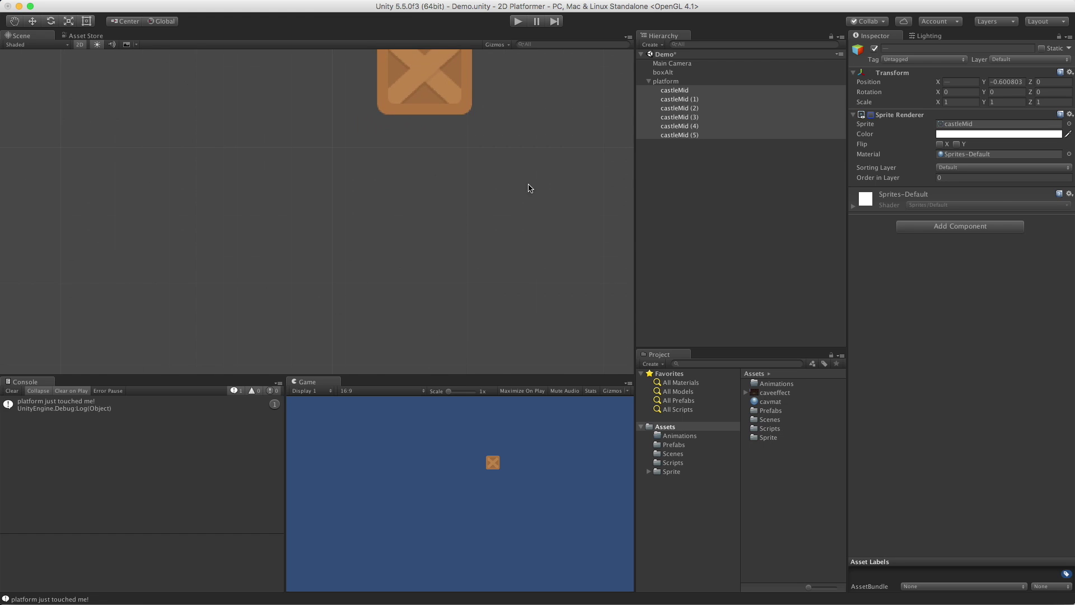
# - View the platform's collider outline, then show the castleMid tile sprites again
pyautogui.click(677, 85)
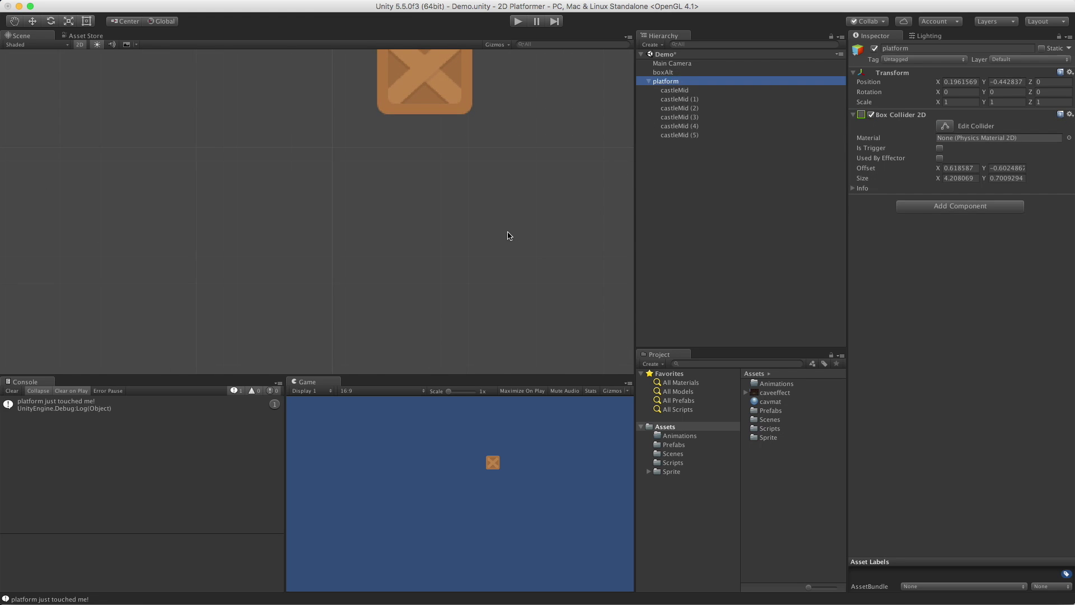
pyautogui.scroll(-3, 498, 237)
pyautogui.scroll(1, 476, 235)
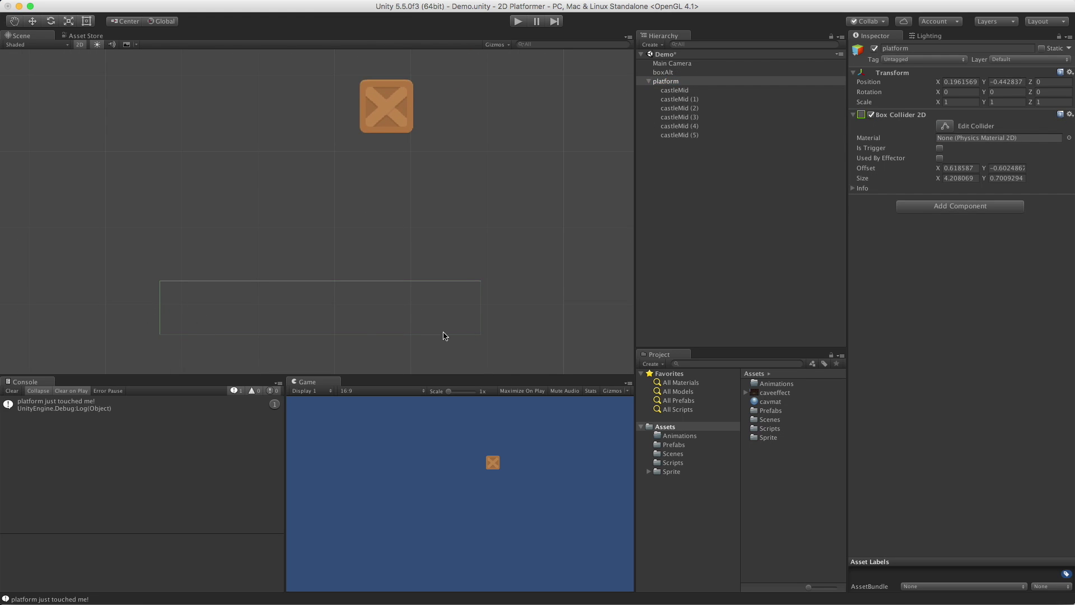
pyautogui.click(709, 91)
pyautogui.keyDown('shift'); pyautogui.click(694, 133); pyautogui.keyUp('shift')
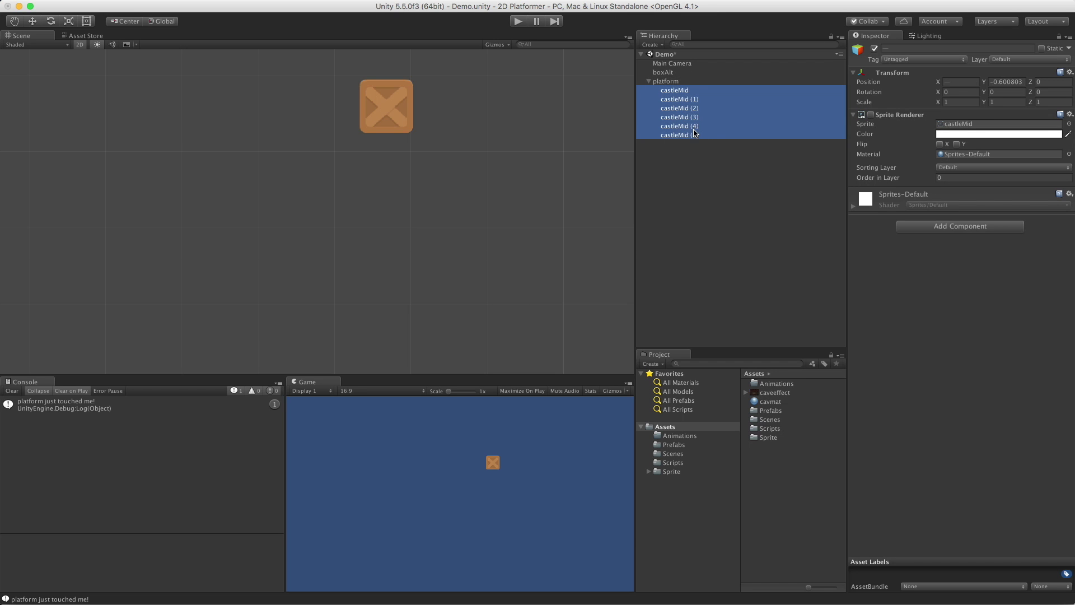
pyautogui.click(872, 115)
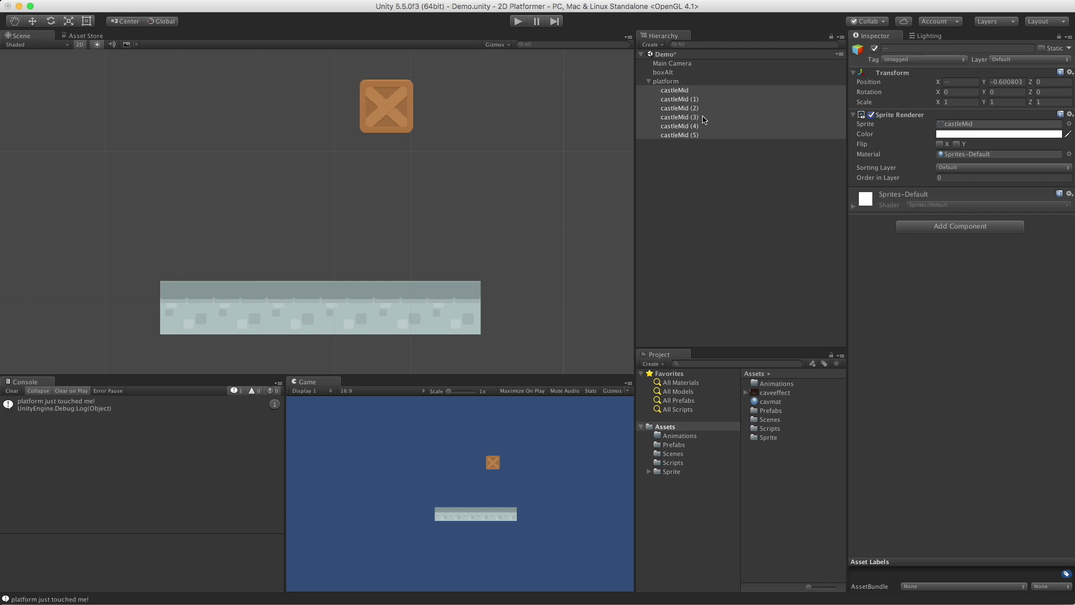
# - Add a Rigidbody 2D to boxAlt after dismissing the 3D Rigidbody conflict warning
pyautogui.click(680, 73)
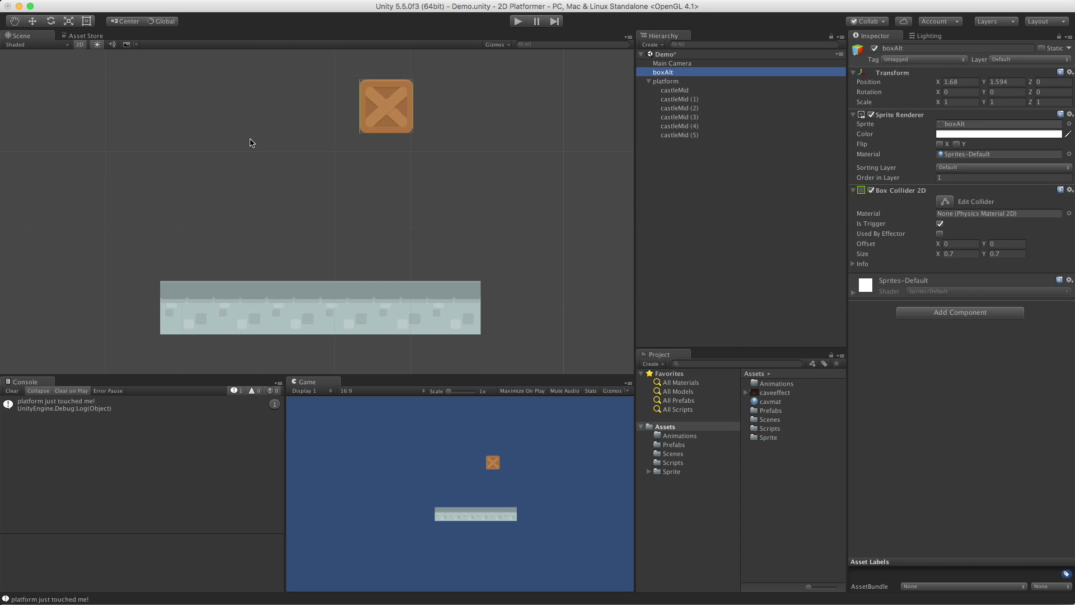
pyautogui.press('w')
pyautogui.click(960, 317)
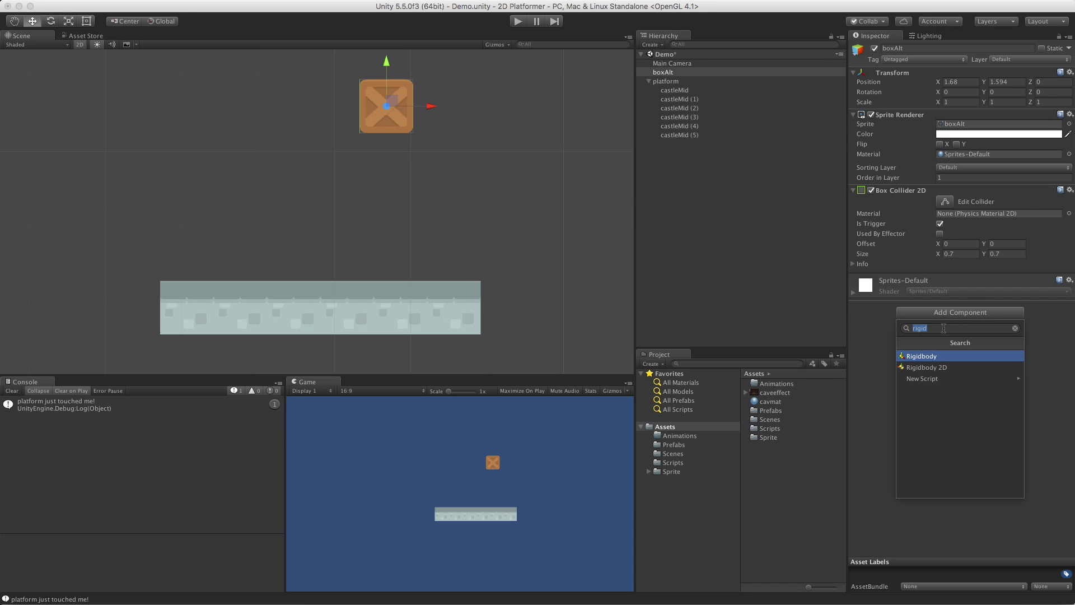
pyautogui.click(964, 361)
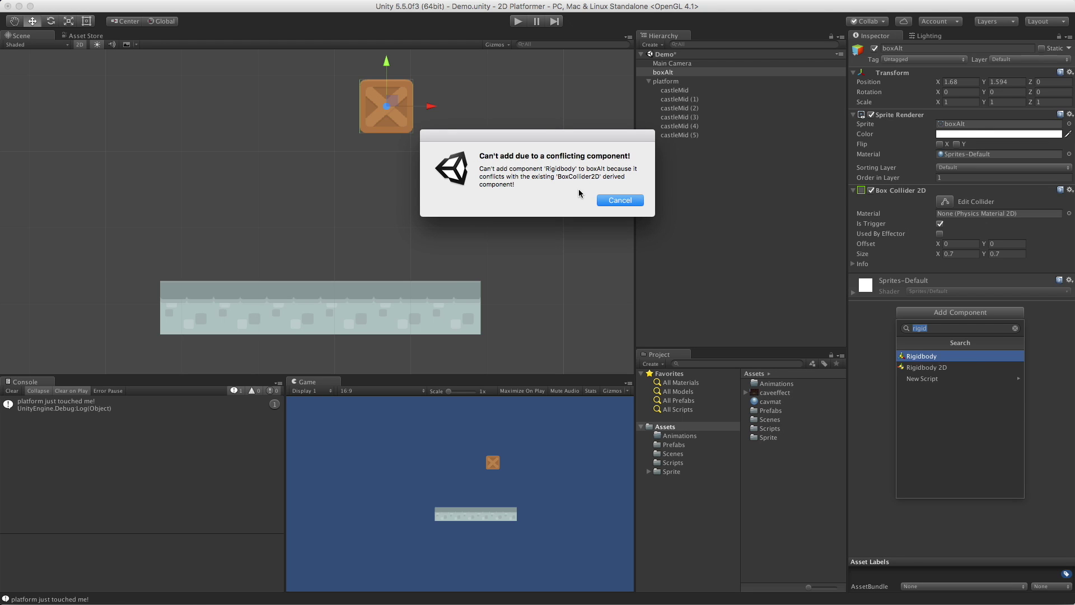
pyautogui.click(620, 201)
pyautogui.click(974, 312)
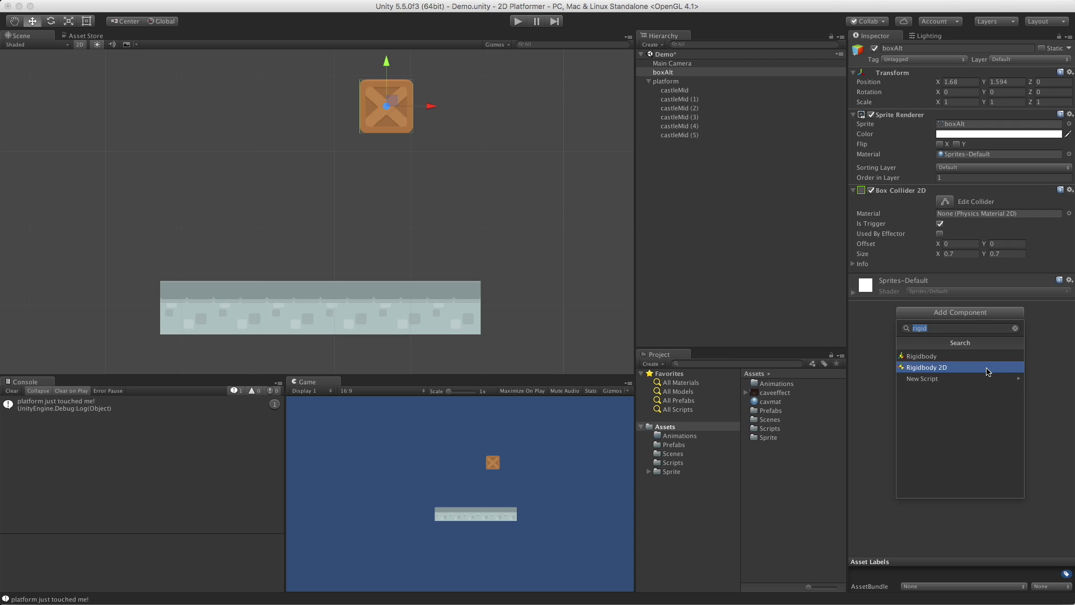
pyautogui.click(988, 367)
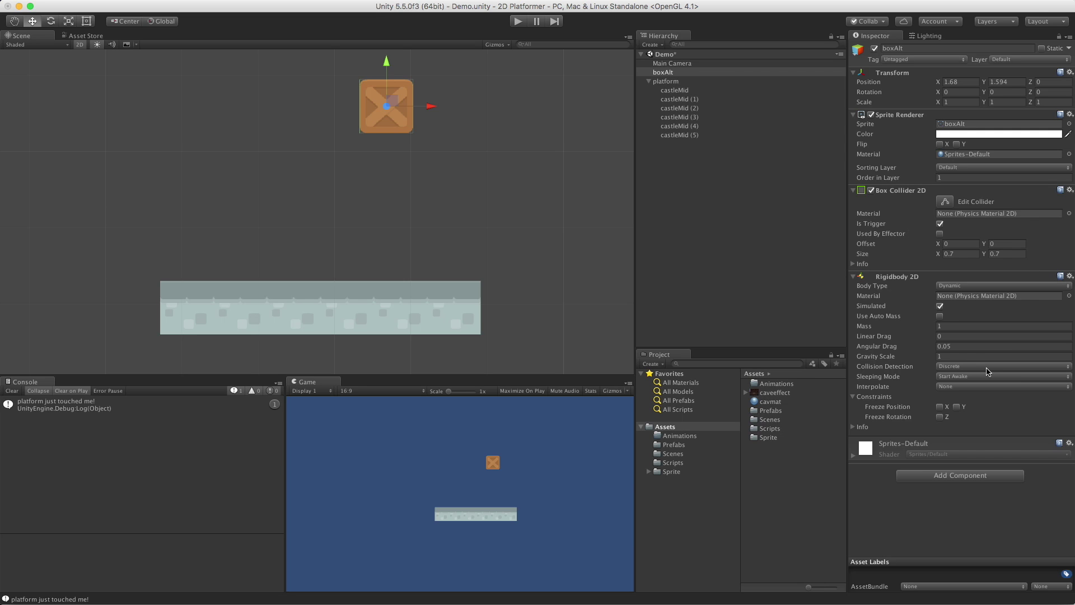
# - Switch the crate's Rigidbody 2D Body Type to Static, then to Kinematic
pyautogui.click(972, 285)
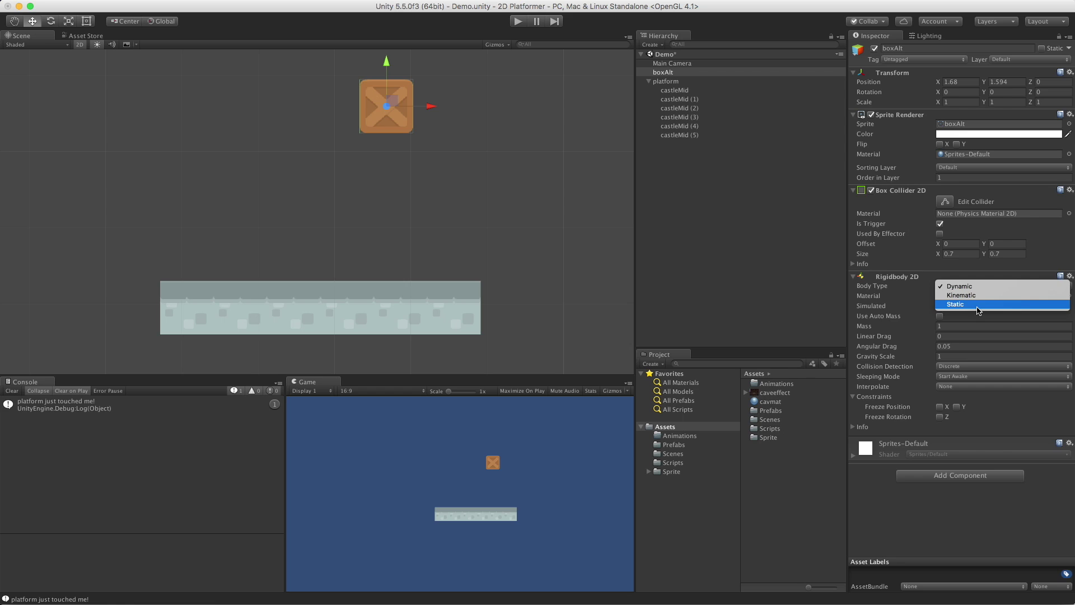
pyautogui.click(978, 305)
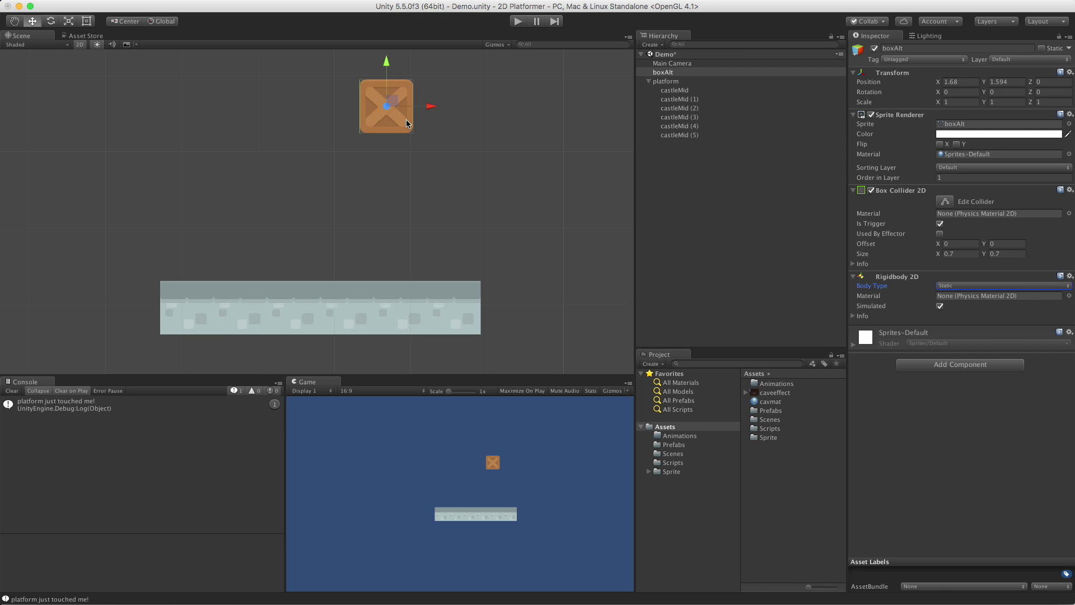
pyautogui.click(1010, 286)
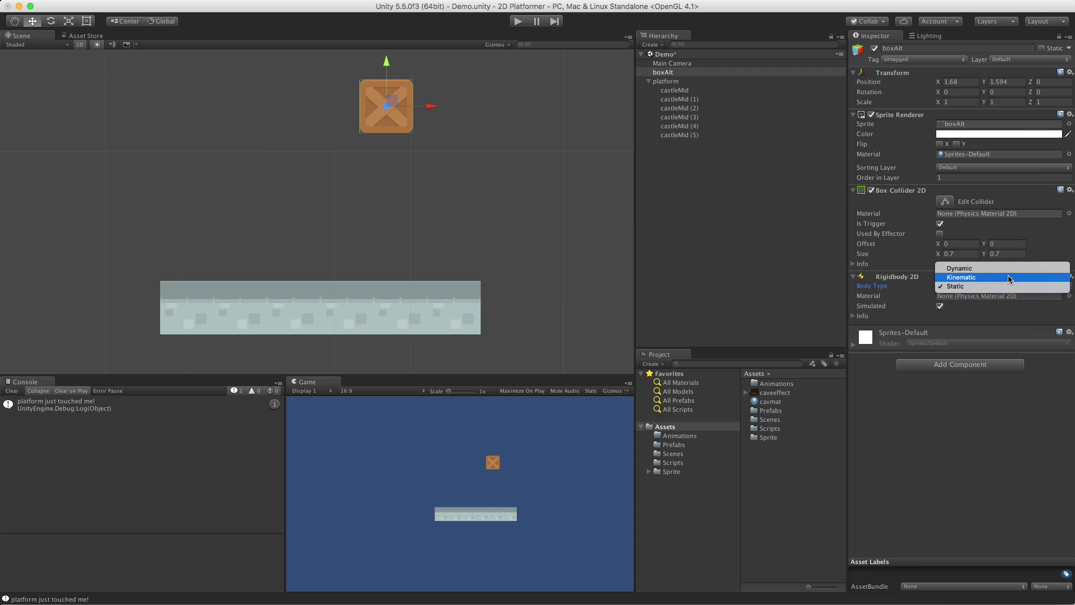
pyautogui.click(1009, 278)
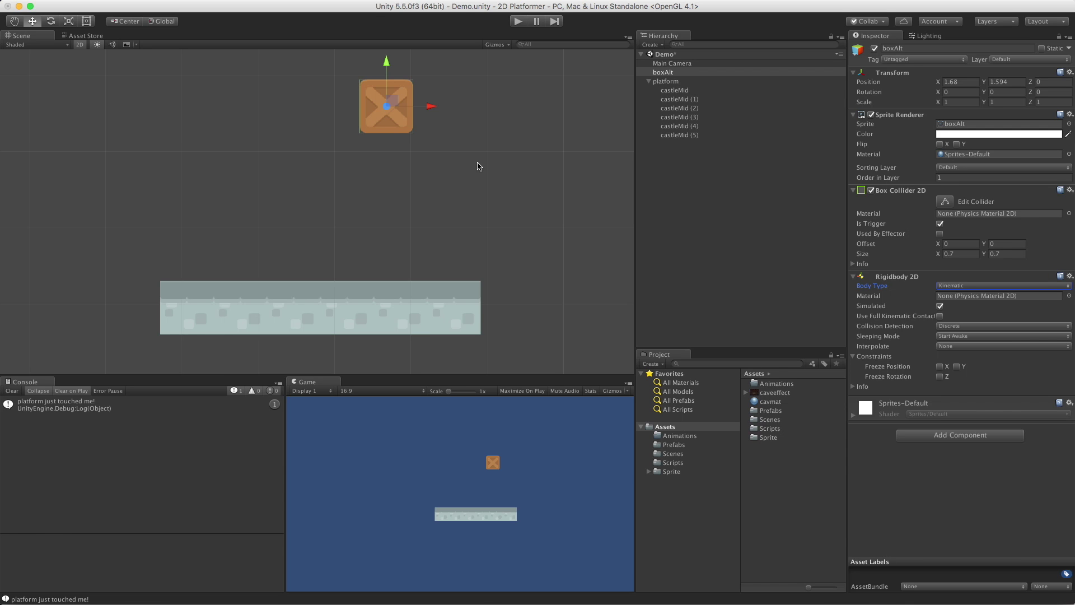
# - Set the crate's Body Type back to Dynamic and tick Simulated
pyautogui.click(995, 286)
pyautogui.click(994, 279)
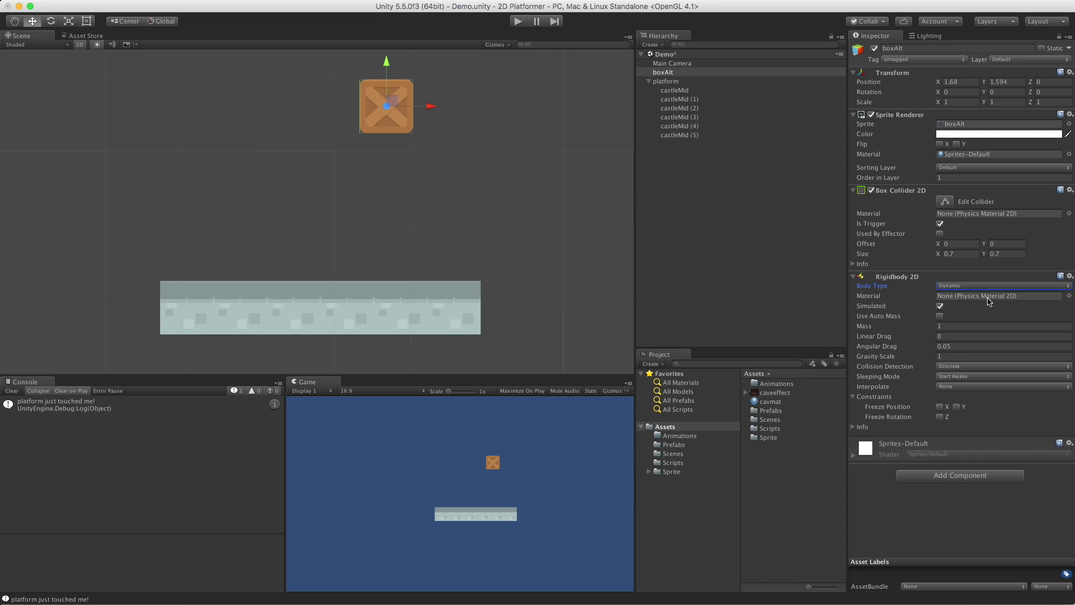
pyautogui.click(940, 305)
pyautogui.click(947, 319)
pyautogui.click(939, 316)
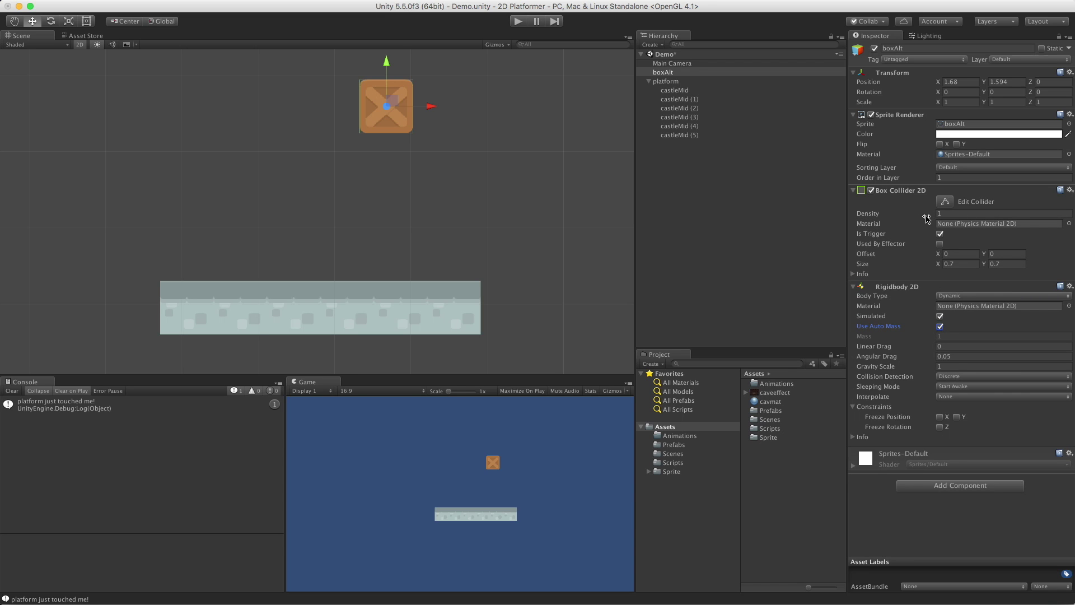
pyautogui.moveTo(926, 218); pyautogui.dragTo(950, 209)
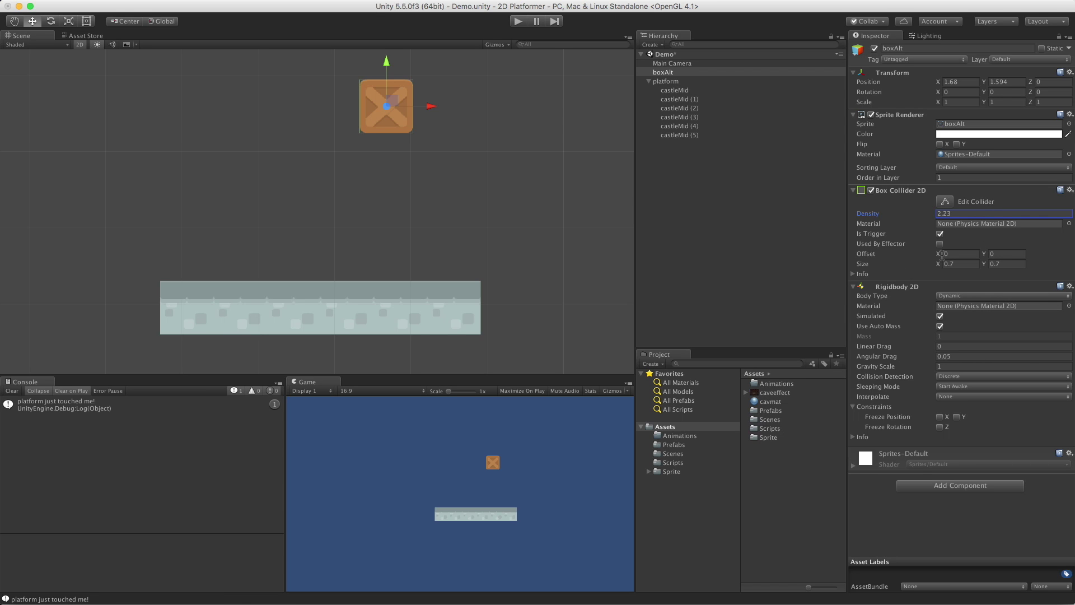
pyautogui.click(964, 213)
pyautogui.write('1')
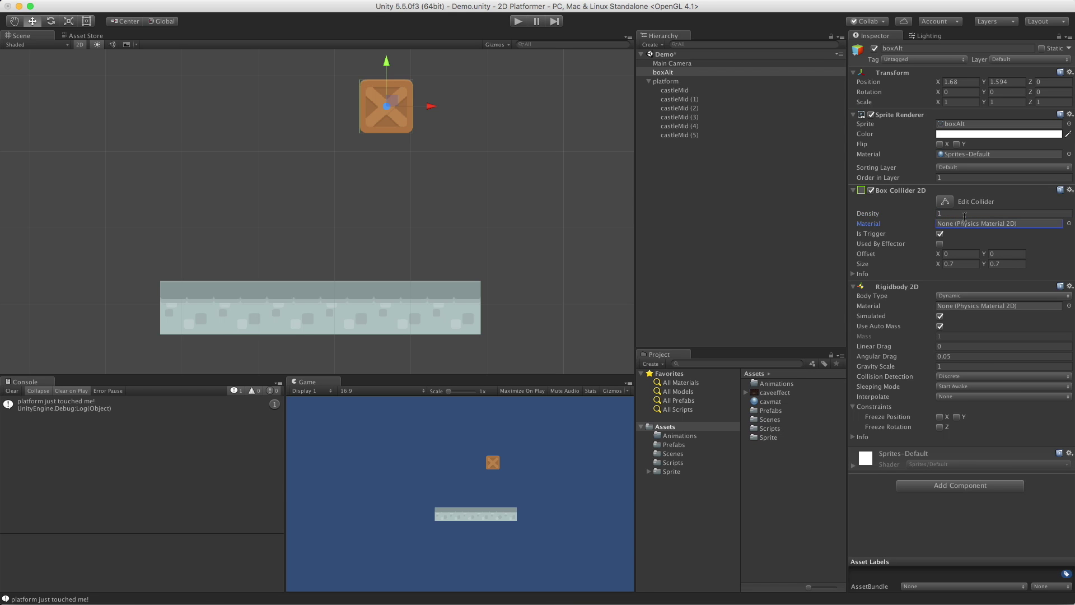
pyautogui.click(940, 327)
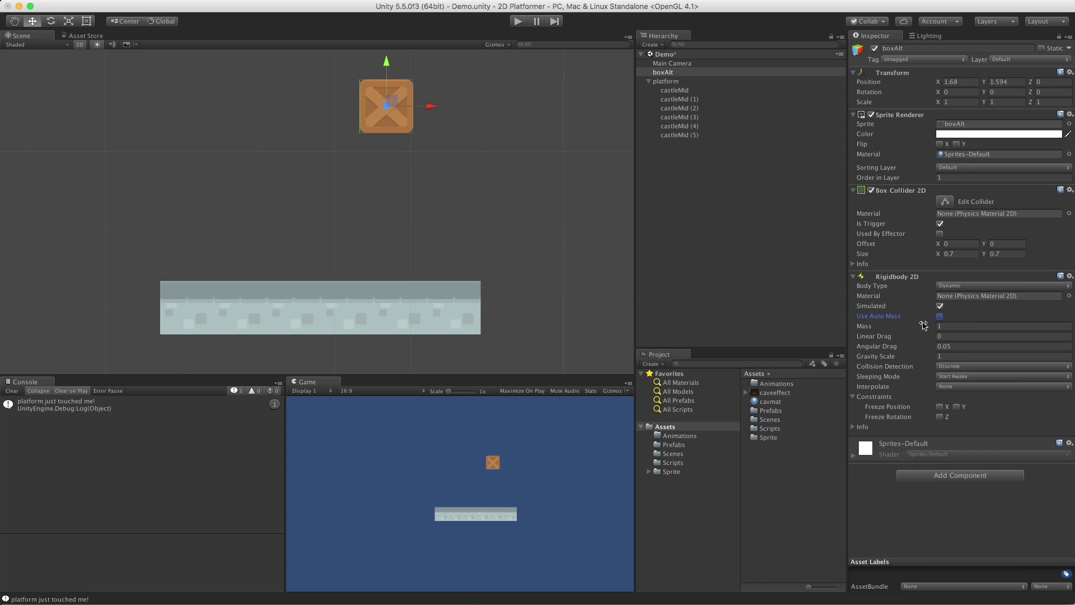
pyautogui.click(955, 326)
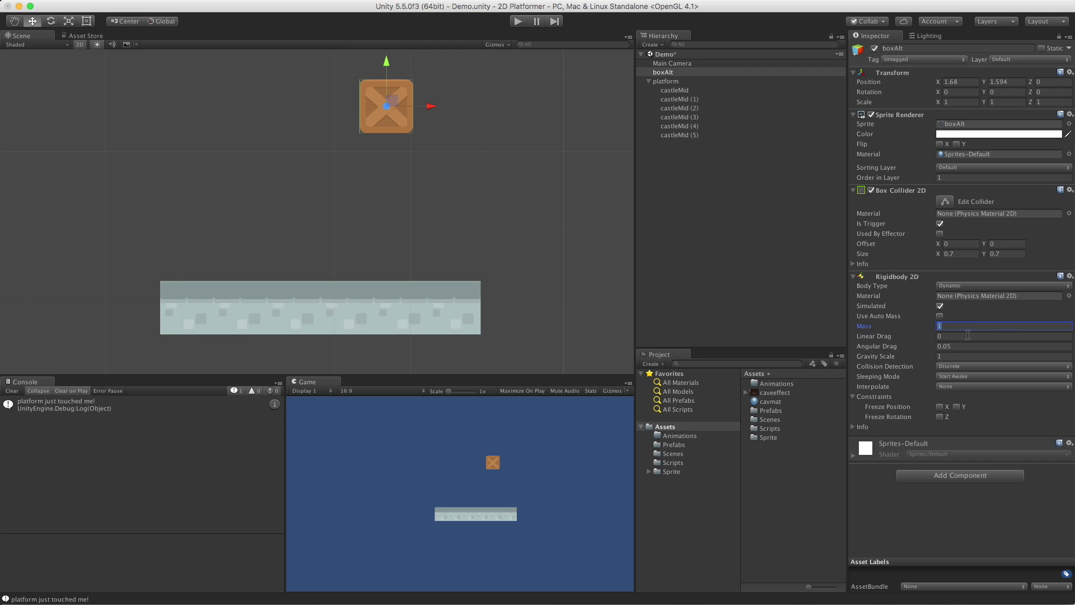
pyautogui.click(965, 337)
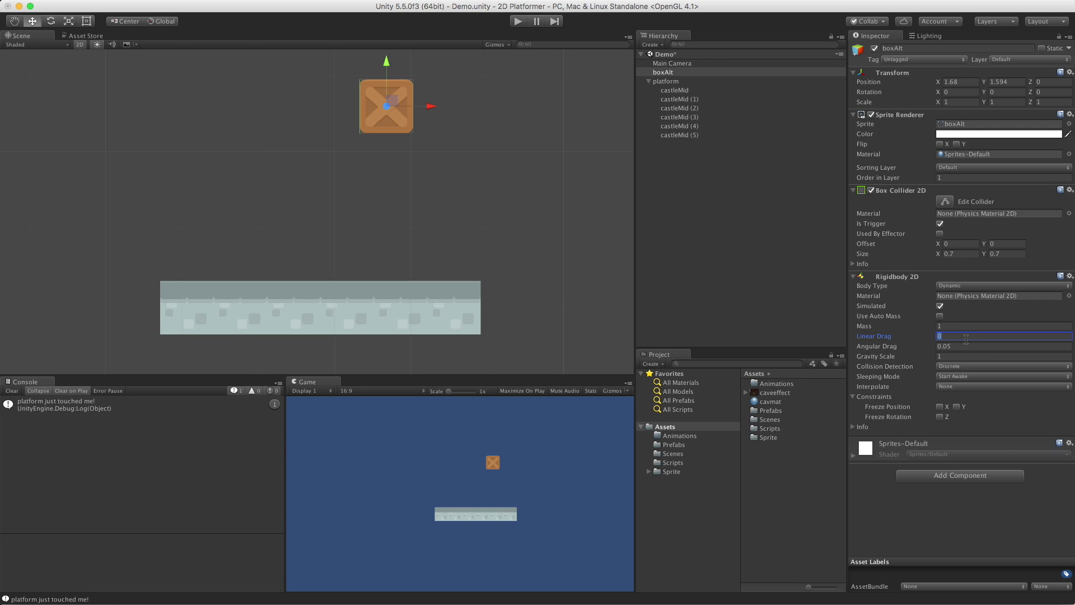
pyautogui.click(966, 346)
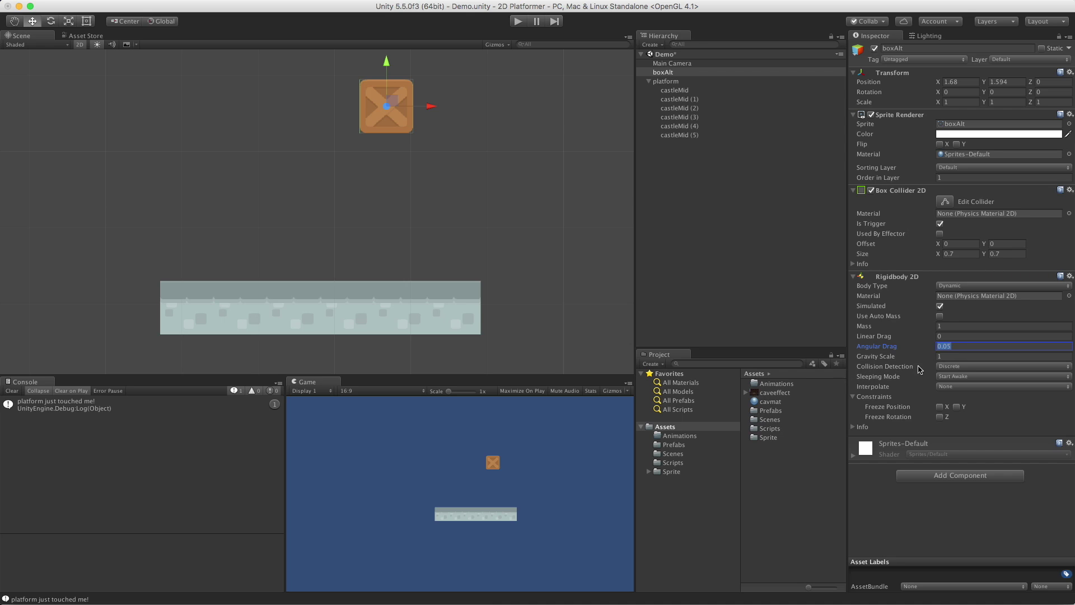
pyautogui.click(896, 357)
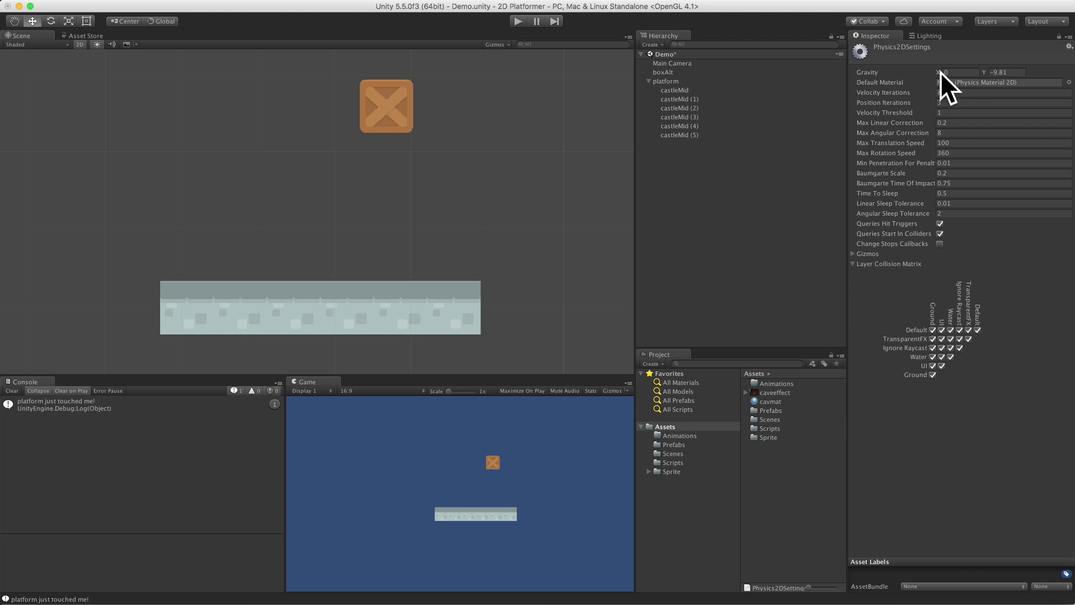
pyautogui.moveTo(938, 72); pyautogui.dragTo(902, 72)
pyautogui.doubleClick(975, 74)
pyautogui.press('BackSpace')
pyautogui.press('BackSpace')
pyautogui.press('BackSpace')
pyautogui.write('0')
pyautogui.press('Tab')
# - Select boxAlt and open its Rigidbody 2D Collision Detection dropdown
pyautogui.click(683, 73)
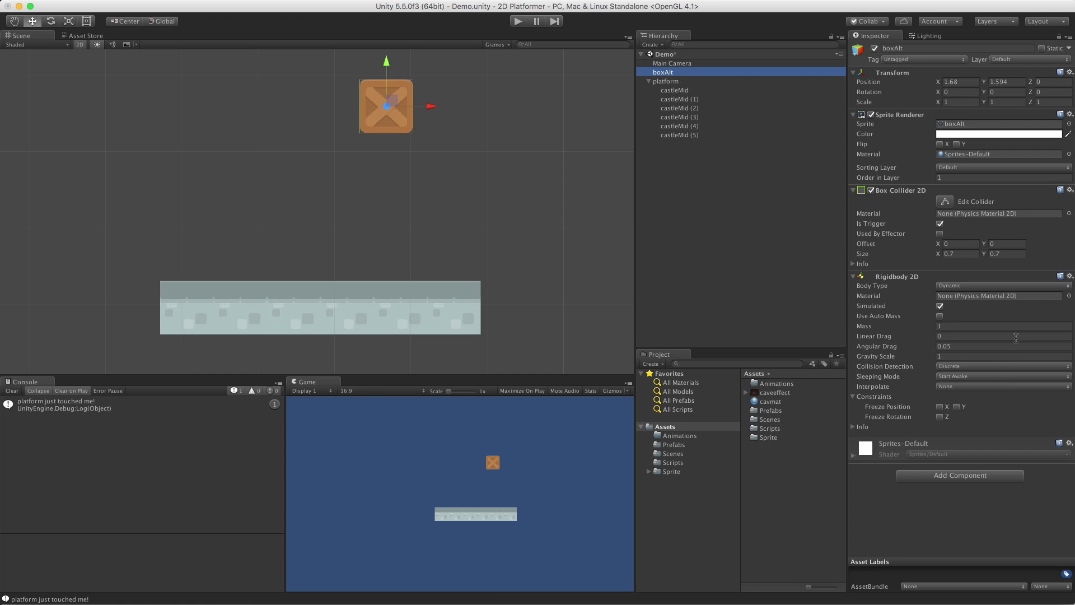
pyautogui.click(1004, 366)
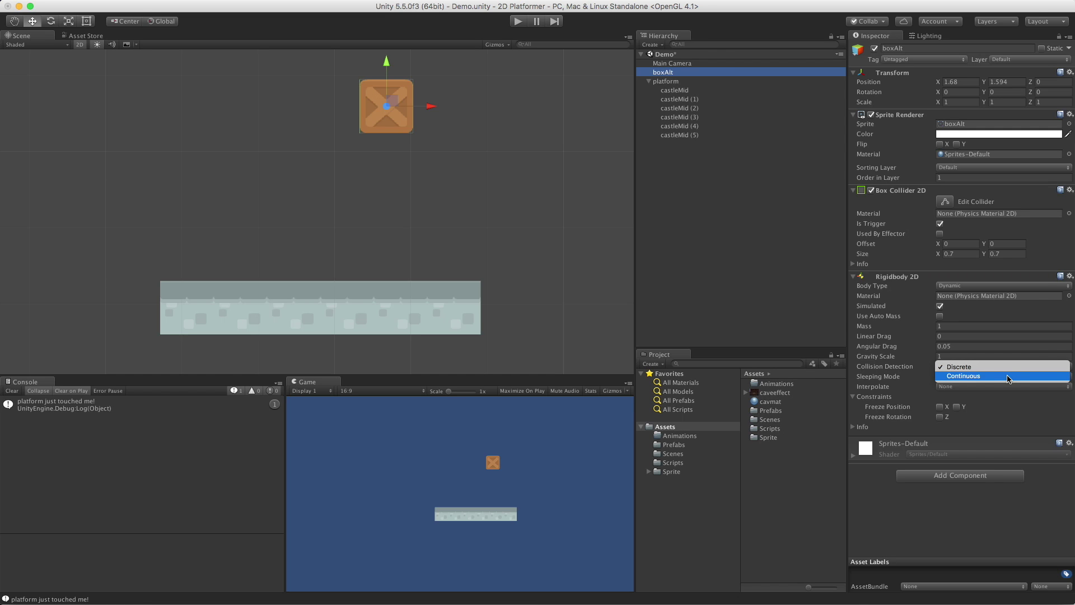
# - Leave Collision Detection at Discrete and open the Sleeping Mode dropdown
pyautogui.click(1000, 414)
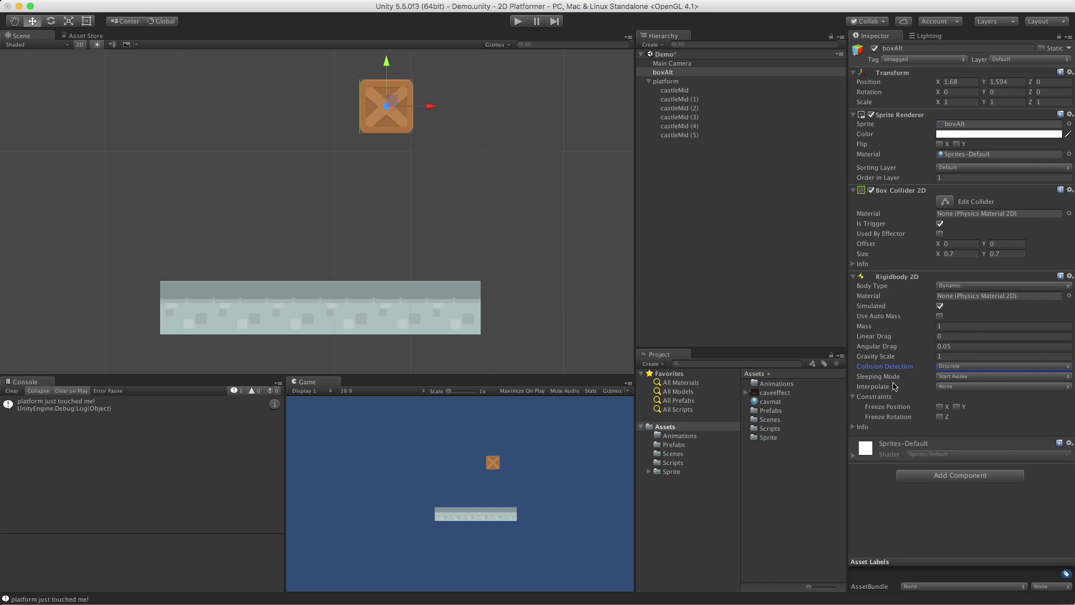
pyautogui.click(962, 376)
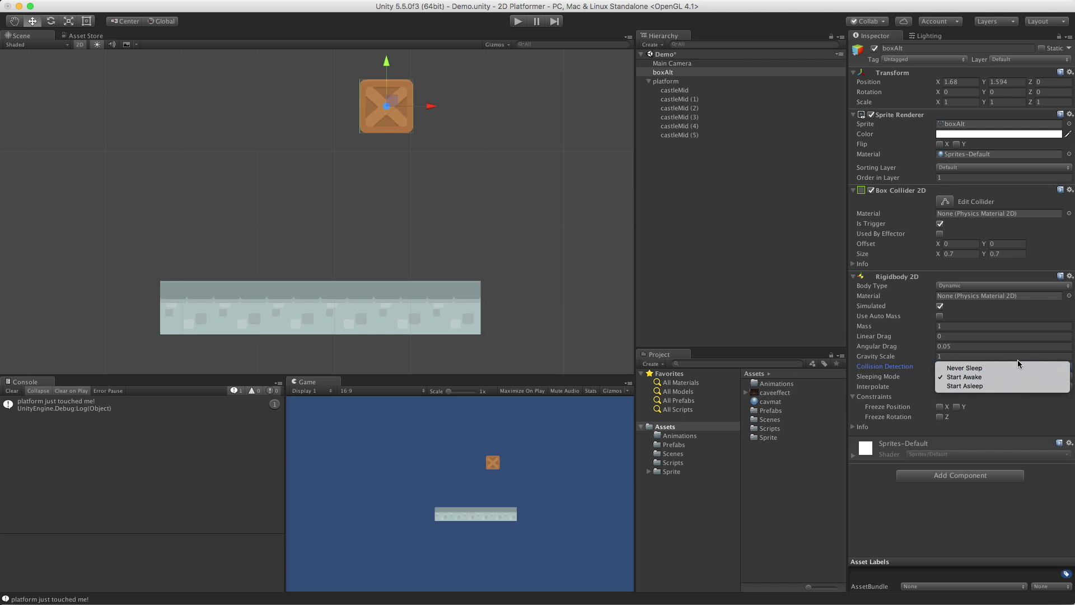
# - Leave Sleeping Mode at Start Awake and open the Interpolate dropdown
pyautogui.click(894, 396)
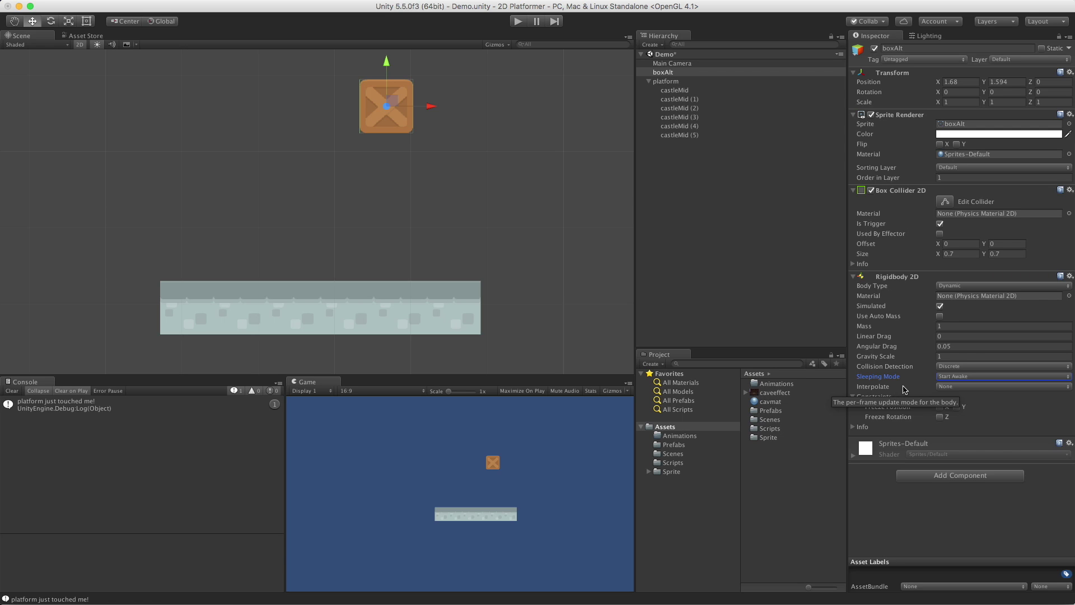
pyautogui.click(955, 386)
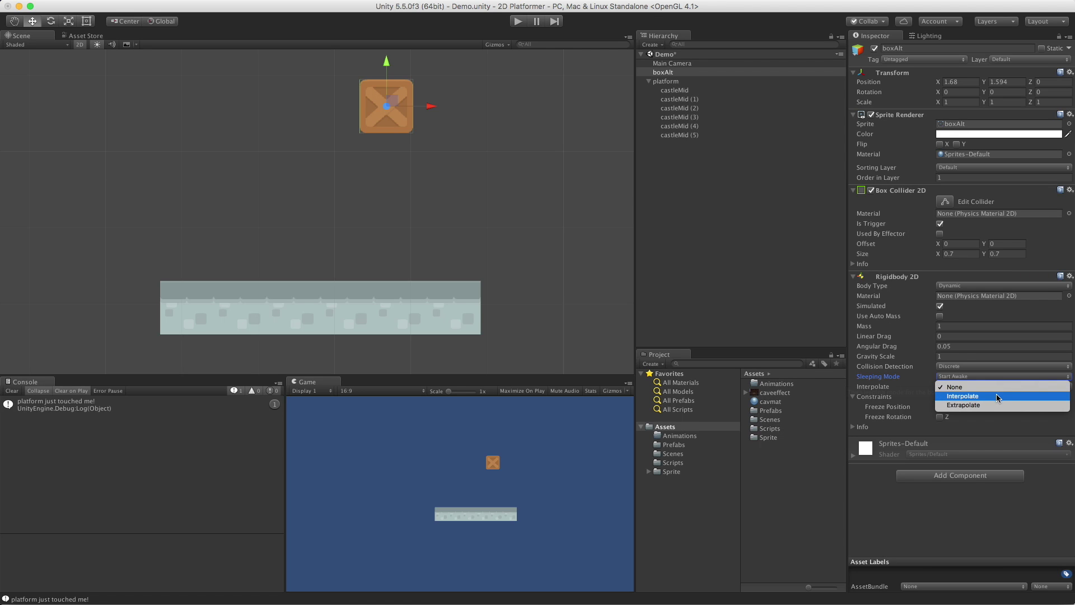
# - Leave Interpolate at None and drag the crate left to X -1.471
pyautogui.press('Escape')
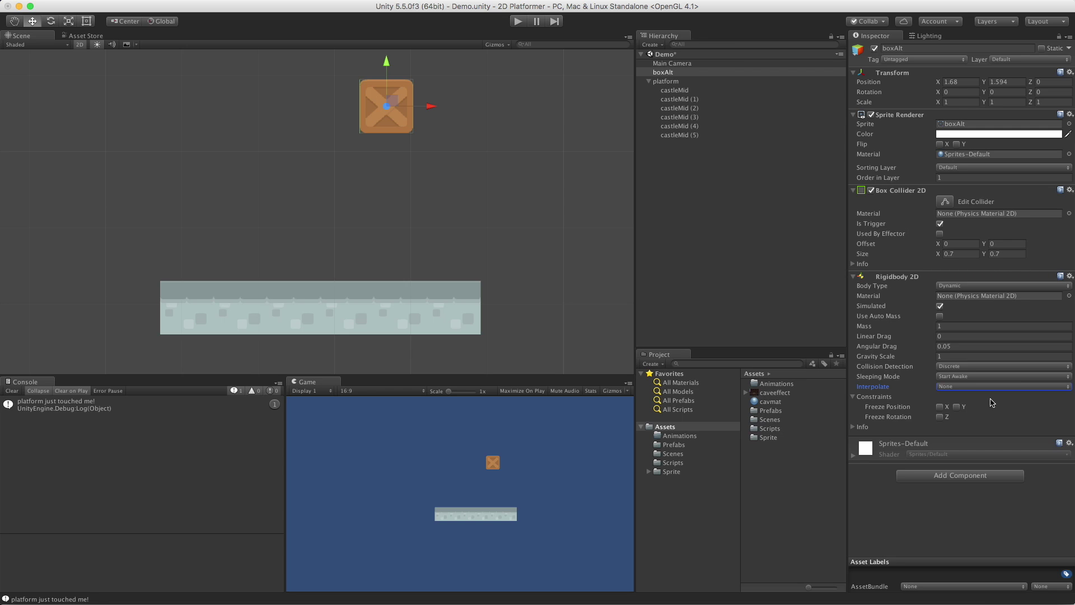
pyautogui.moveTo(431, 106); pyautogui.dragTo(195, 133)
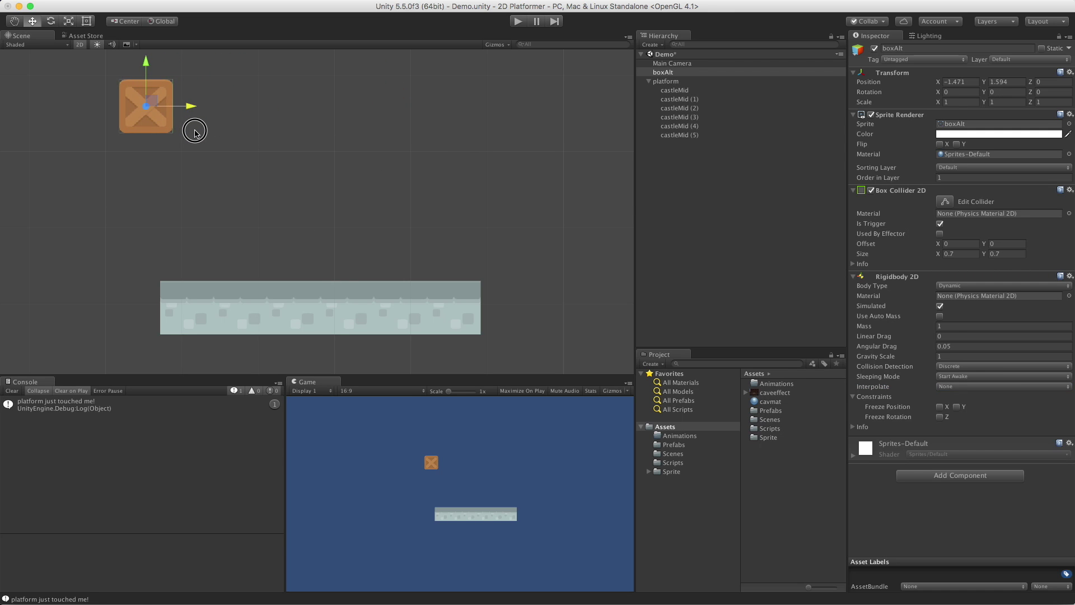
# - Nudge the crate to X -1.493 over the platform's left end and test-play its fall
pyautogui.moveTo(195, 133); pyautogui.dragTo(192, 132)
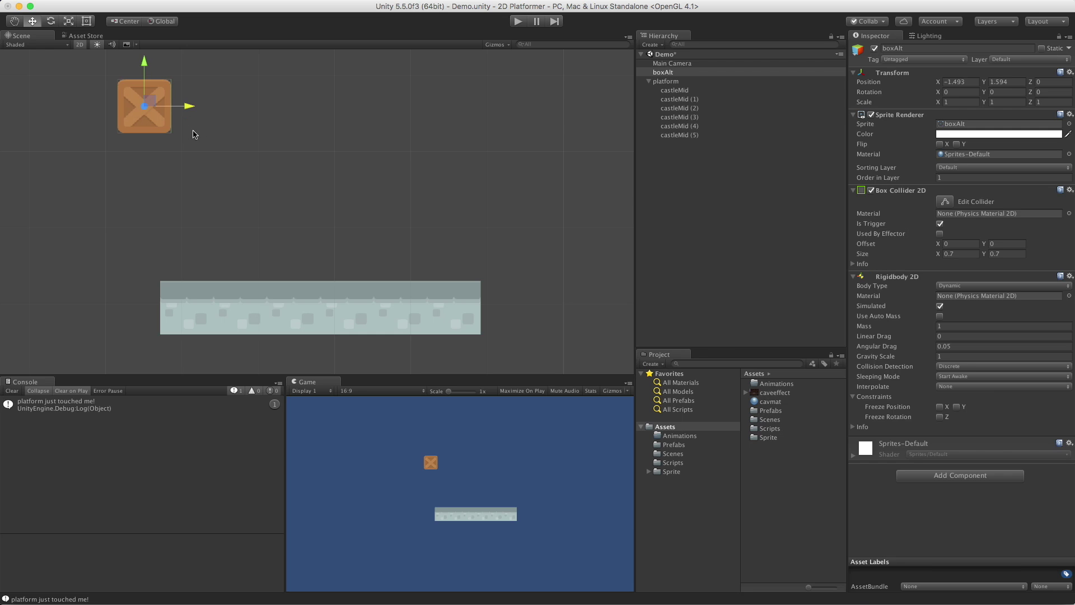
pyautogui.click(518, 22)
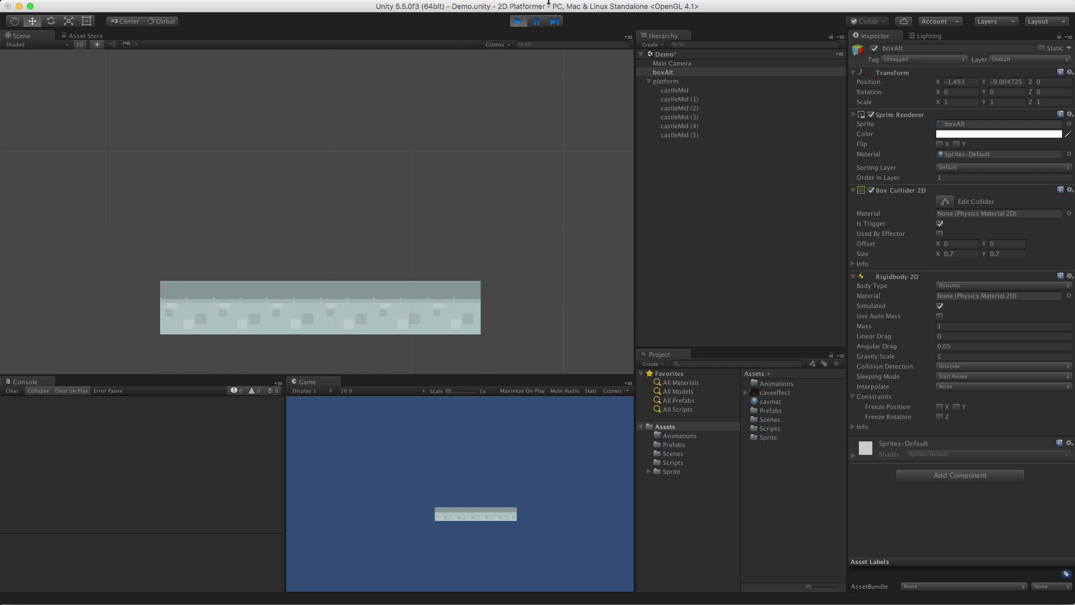
pyautogui.click(518, 22)
# - Turn off Is Trigger on the crate's Box Collider 2D and test-play the landing
pyautogui.click(940, 224)
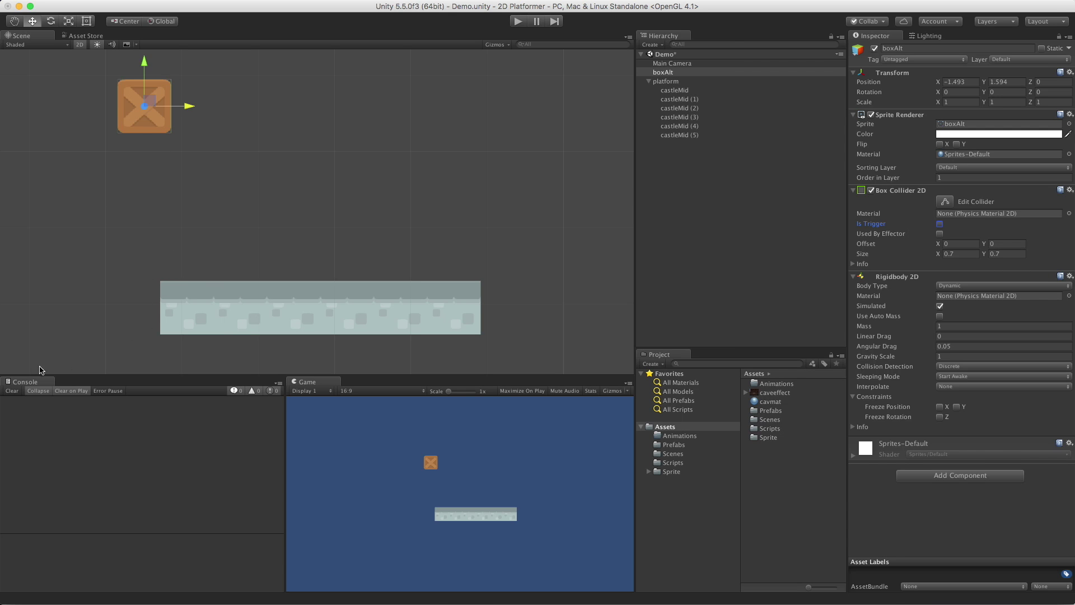
pyautogui.click(520, 21)
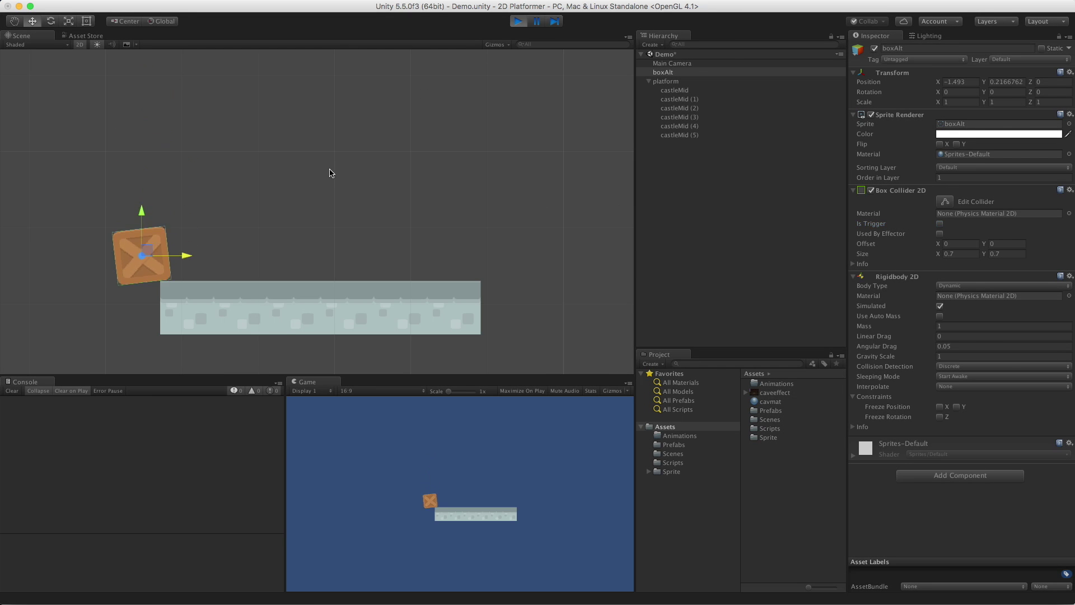
pyautogui.click(518, 22)
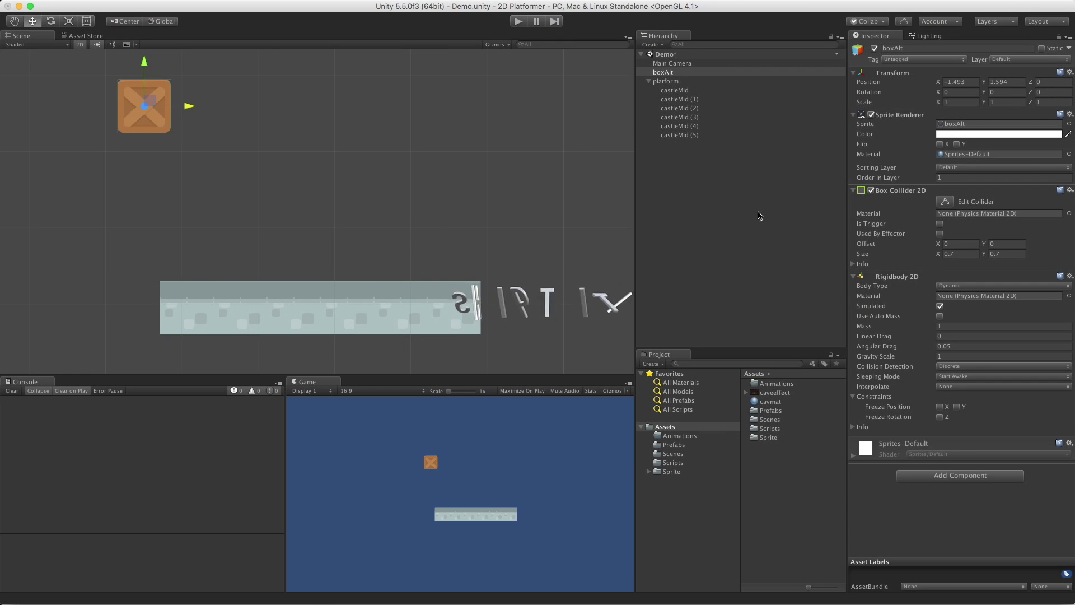
# - Freeze the crate's Z rotation and test-play, toggling it off and on to compare
pyautogui.click(940, 417)
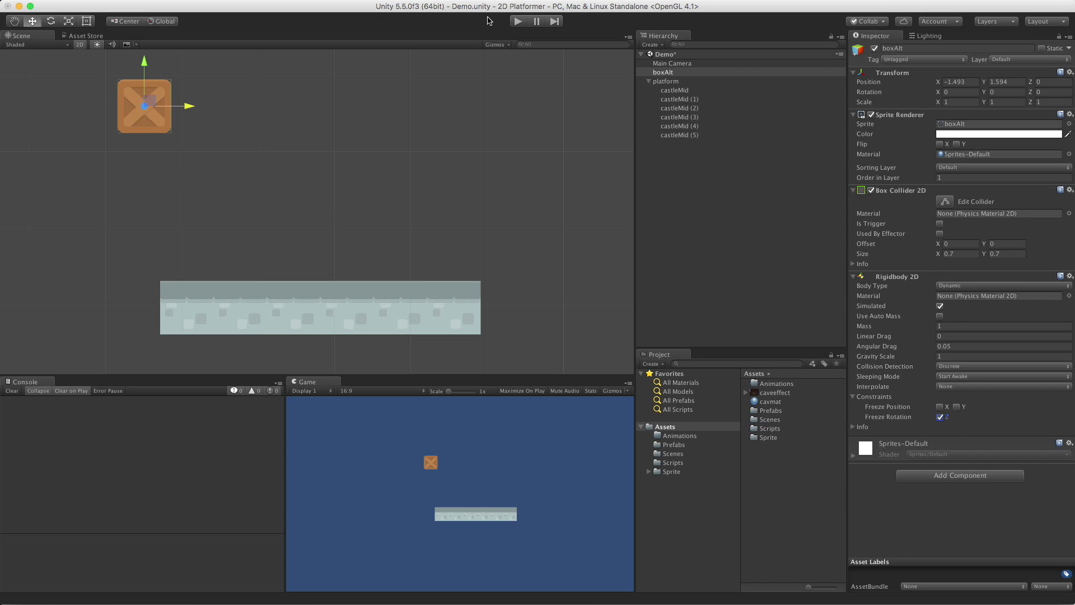
pyautogui.click(517, 21)
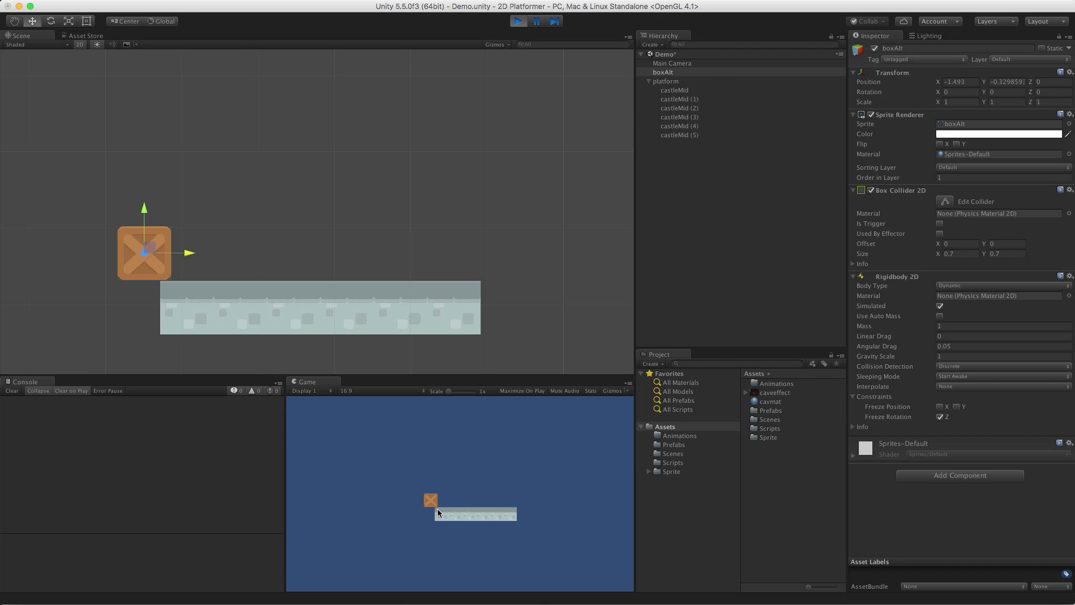
pyautogui.click(939, 416)
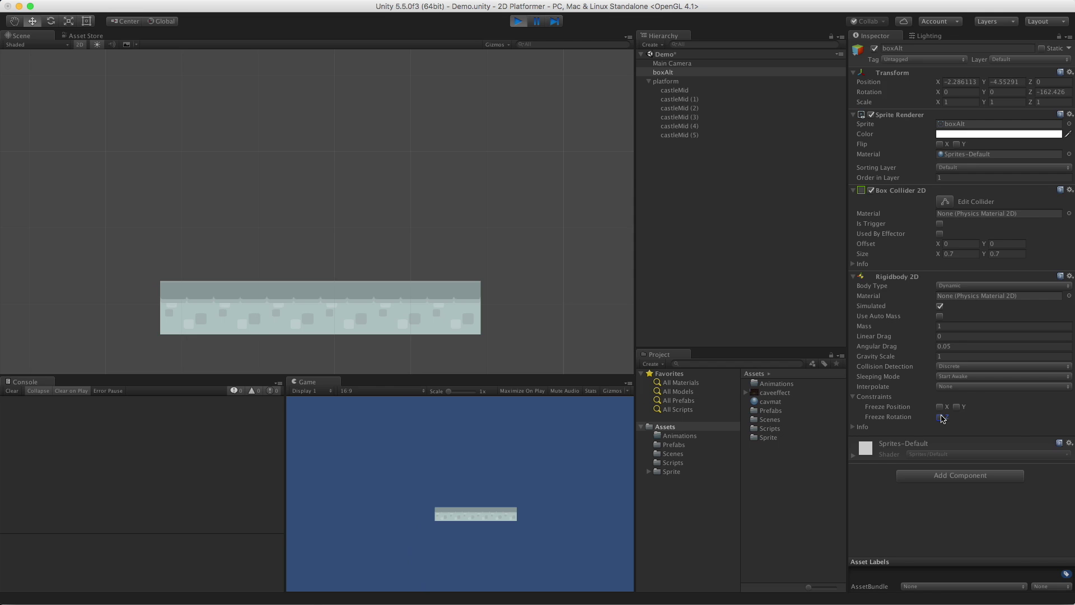
pyautogui.click(940, 418)
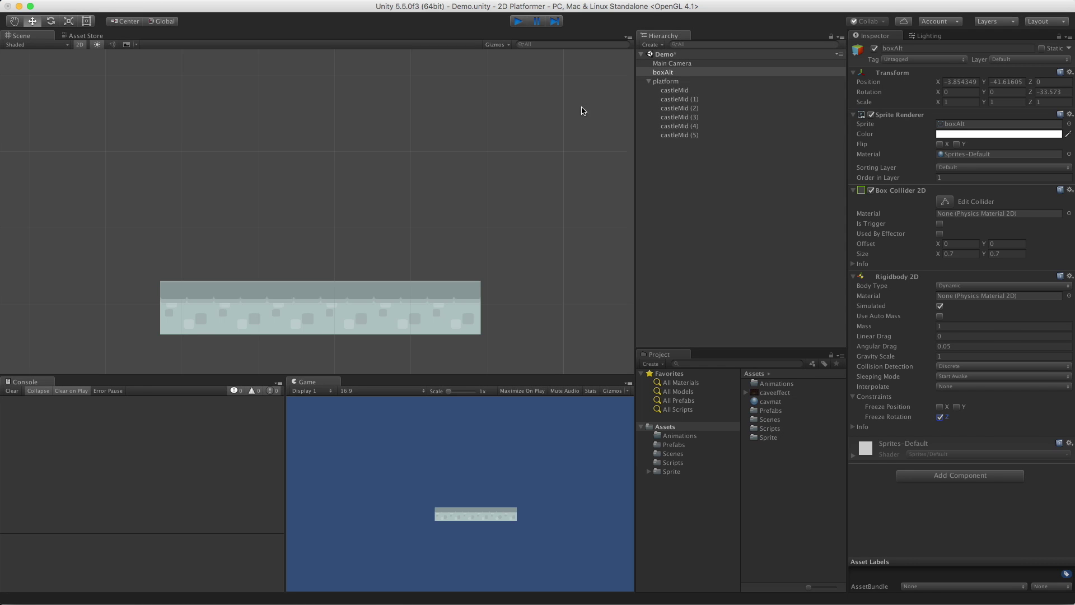
pyautogui.press('super+p')
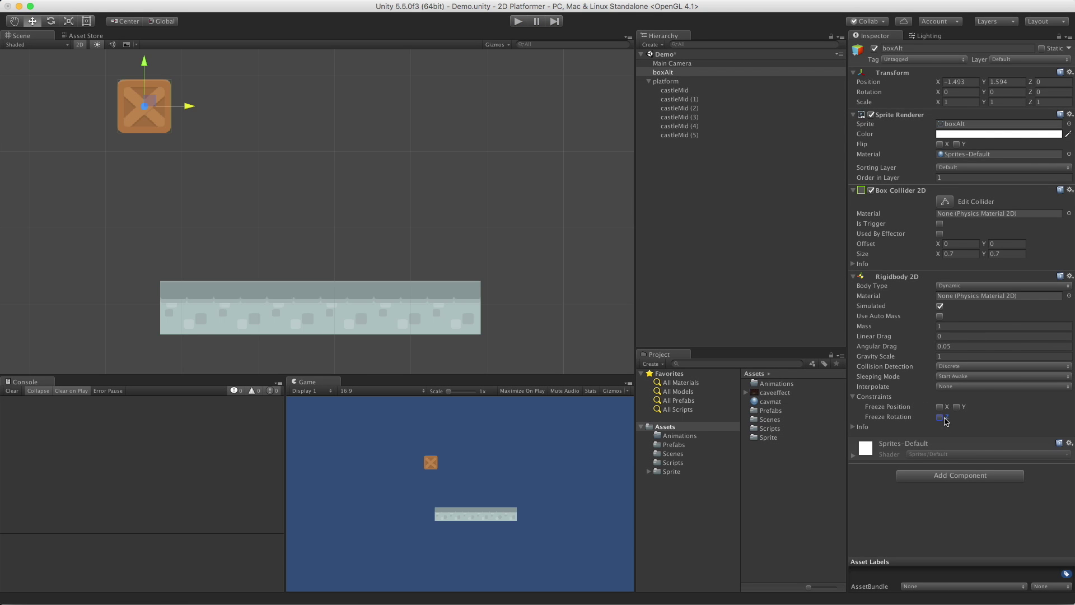
# - Test-play with Y position frozen and gravity scale raised, then unfreeze Position Y
pyautogui.click(956, 407)
pyautogui.click(517, 22)
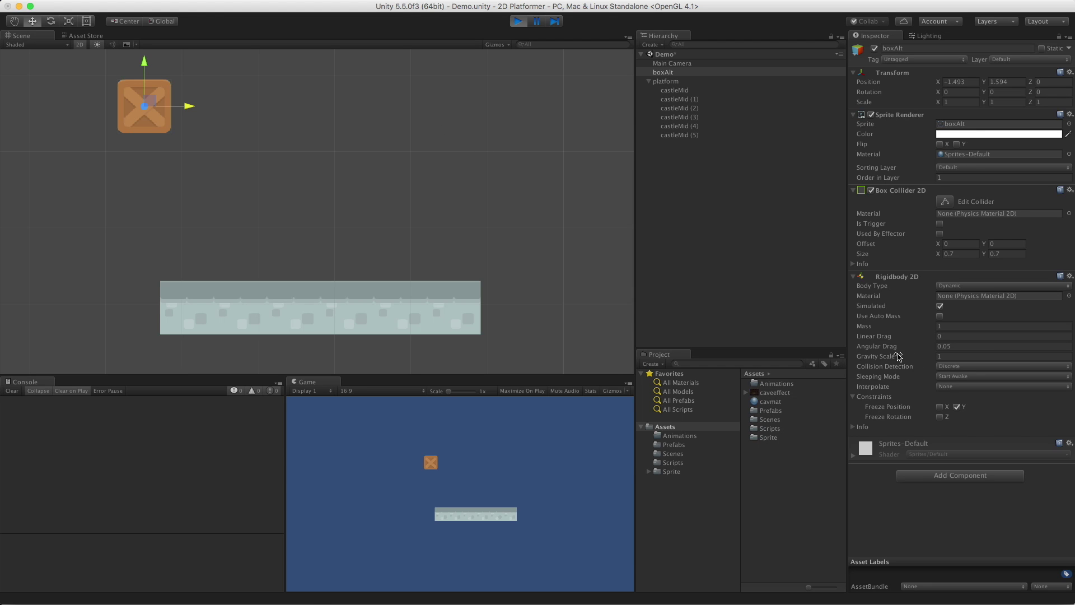
pyautogui.moveTo(929, 355); pyautogui.dragTo(1071, 303)
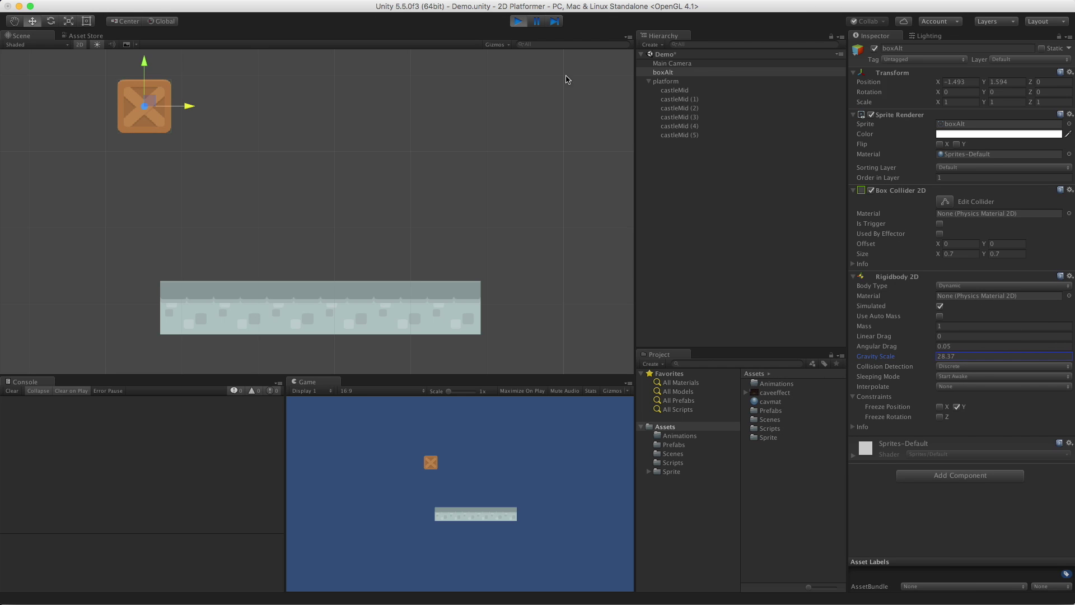
pyautogui.click(518, 21)
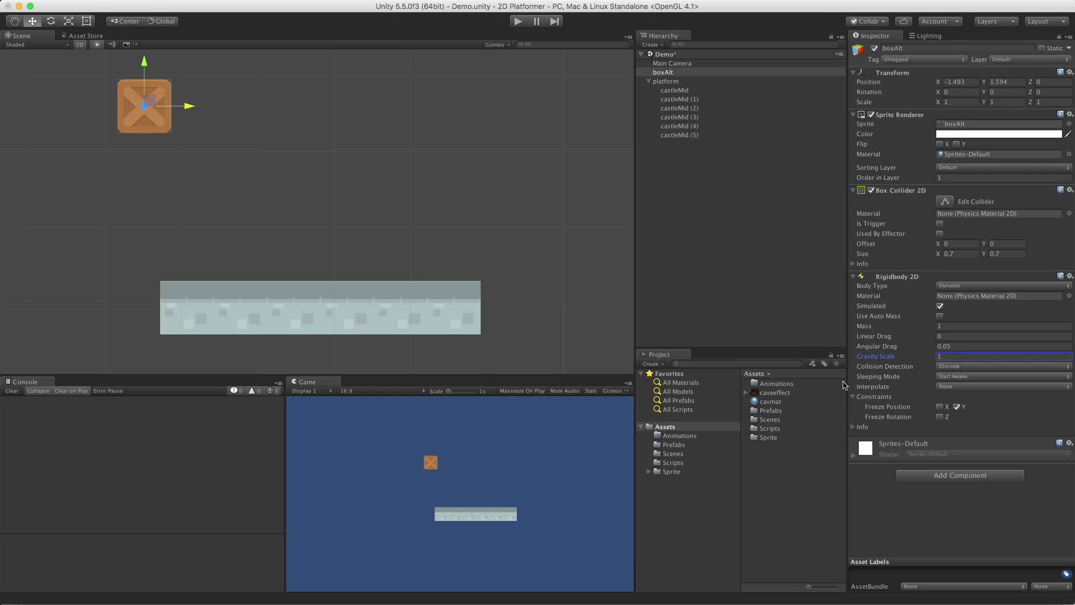
pyautogui.click(956, 406)
# - Expand, then collapse, the Rigidbody 2D info and properties in the Inspector
pyautogui.click(853, 427)
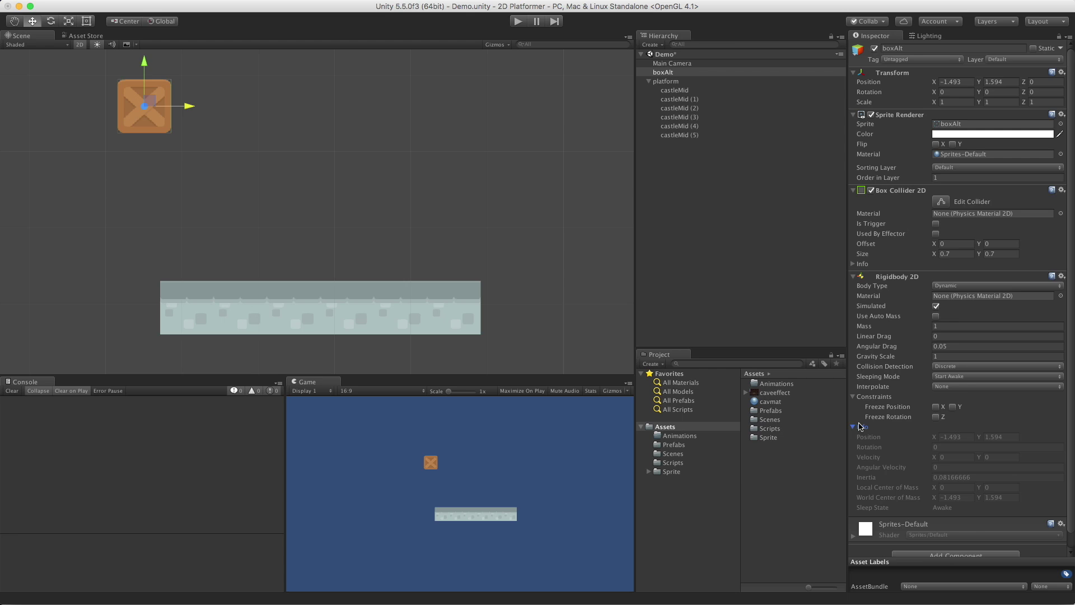
pyautogui.click(854, 427)
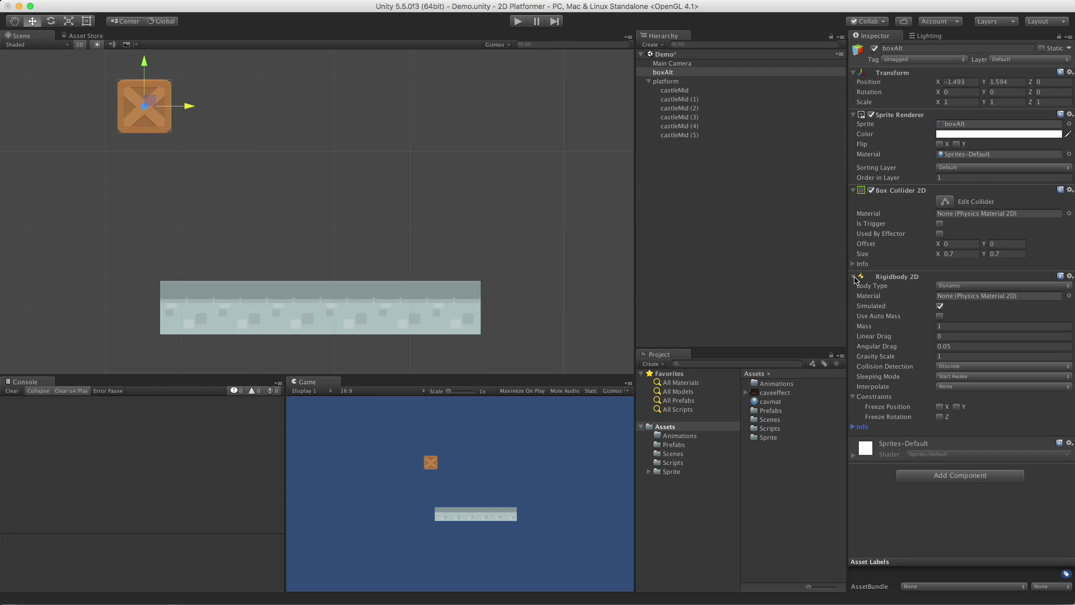
pyautogui.click(853, 277)
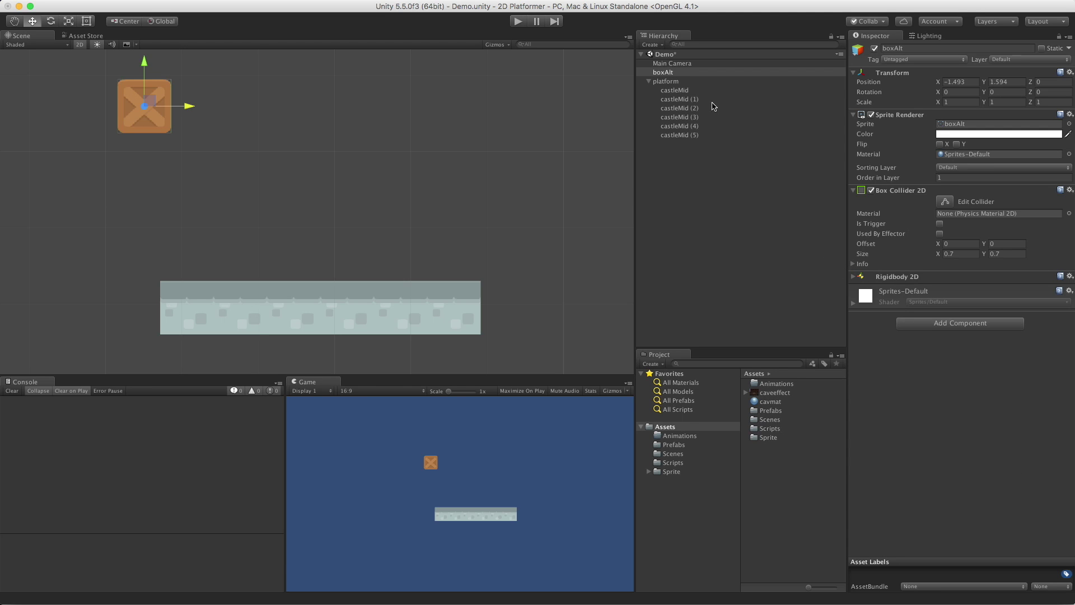
# - Attach BoxTest from the Scripts folder to boxAlt and open it in MonoDevelop
pyautogui.doubleClick(776, 430)
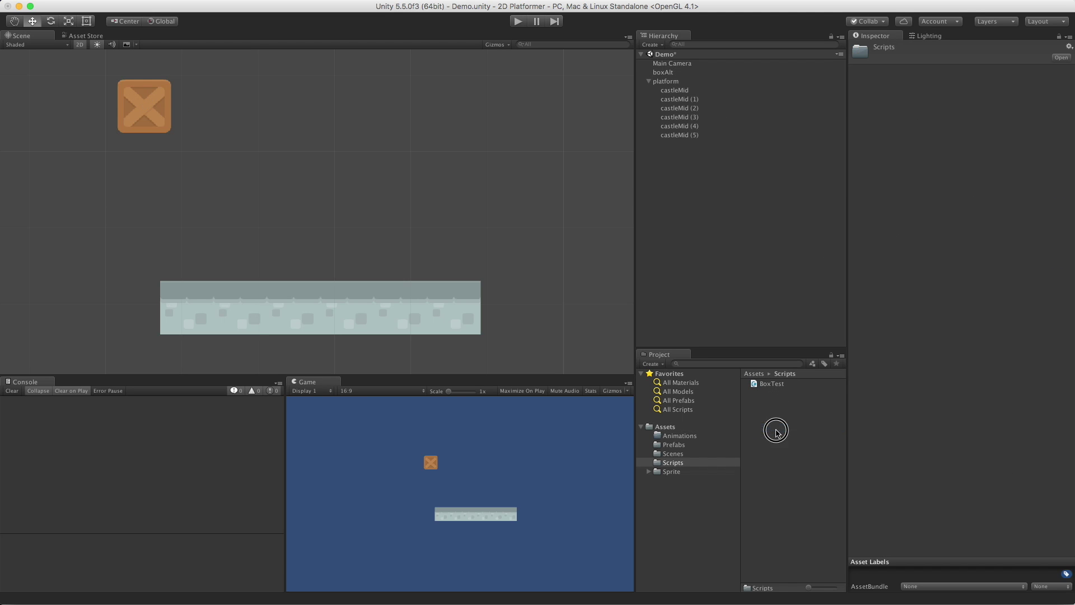
pyautogui.click(672, 72)
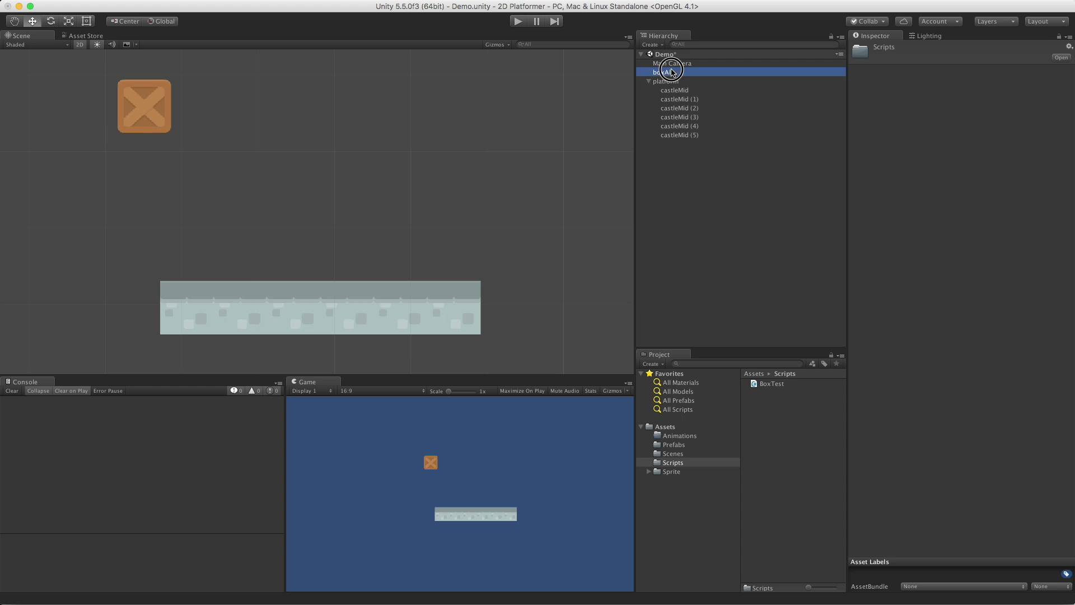
pyautogui.moveTo(778, 385); pyautogui.dragTo(1033, 400)
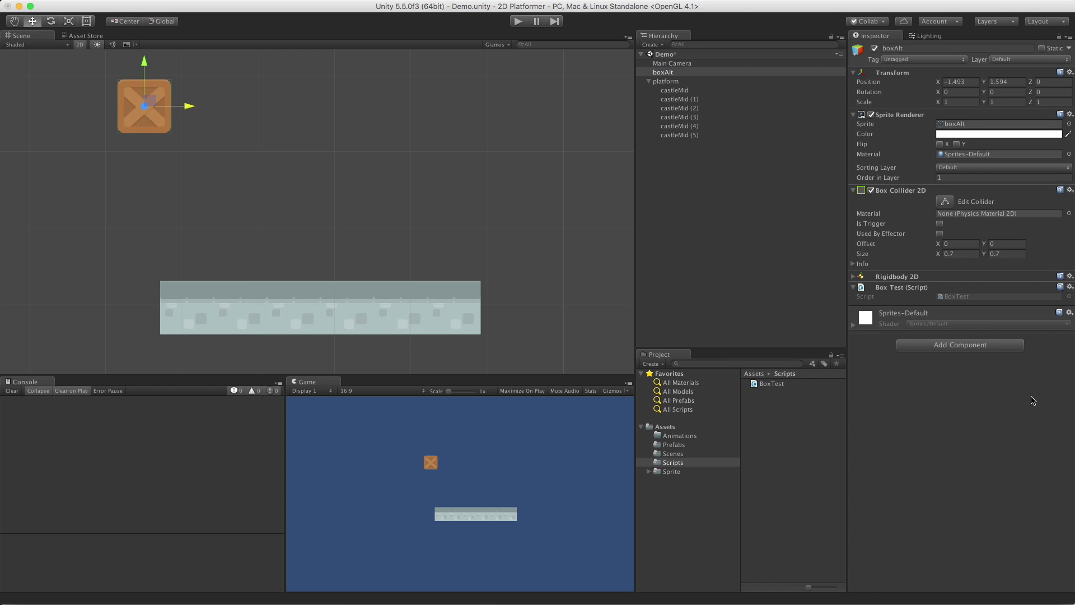
pyautogui.doubleClick(780, 385)
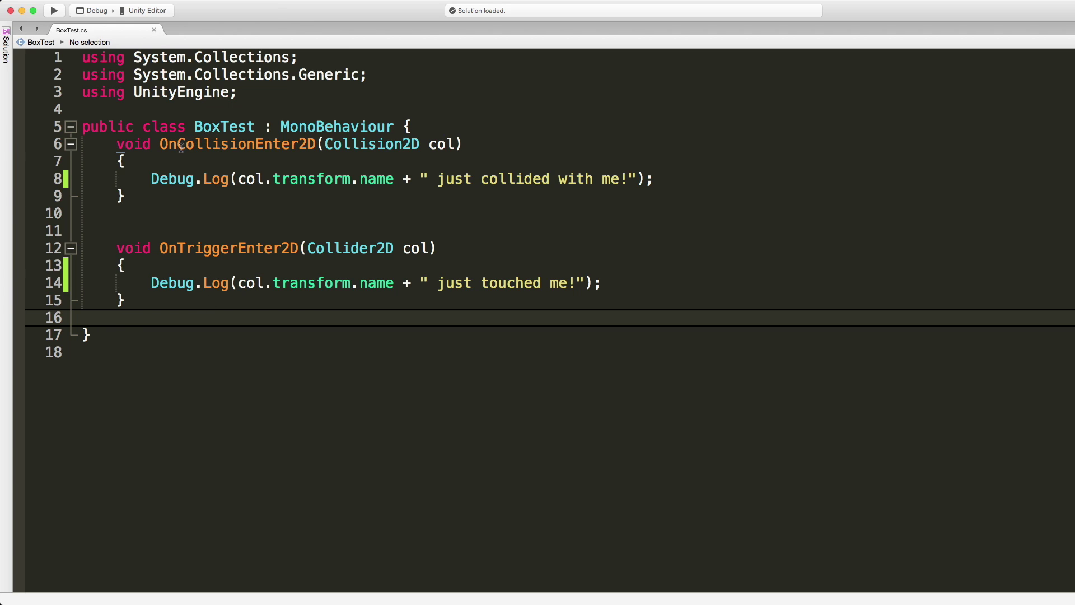
pyautogui.moveTo(161, 144); pyautogui.dragTo(399, 136)
pyautogui.click(293, 141)
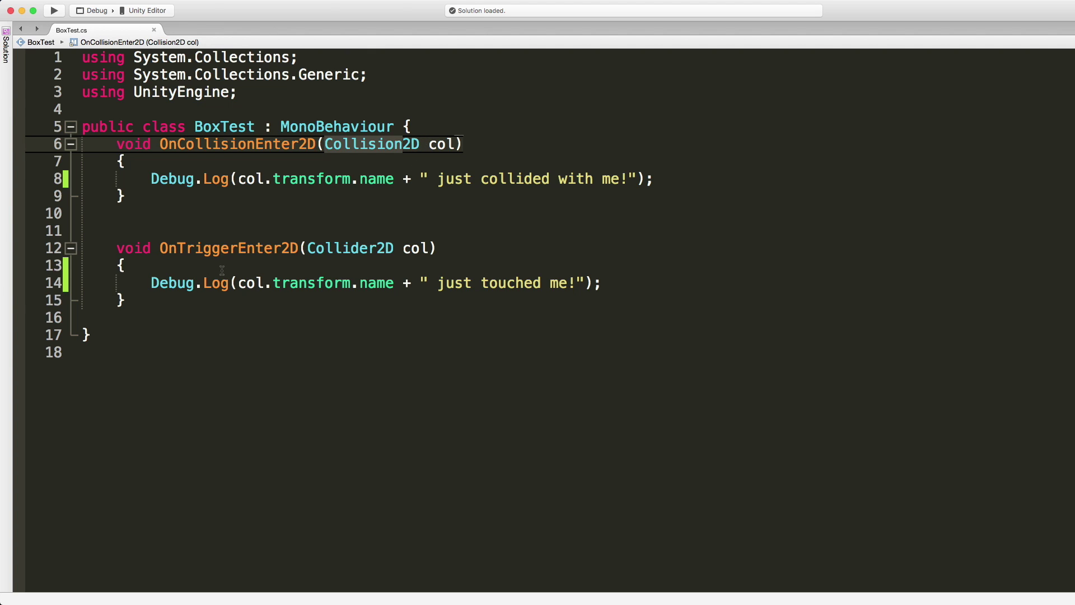
pyautogui.moveTo(160, 249); pyautogui.dragTo(463, 242)
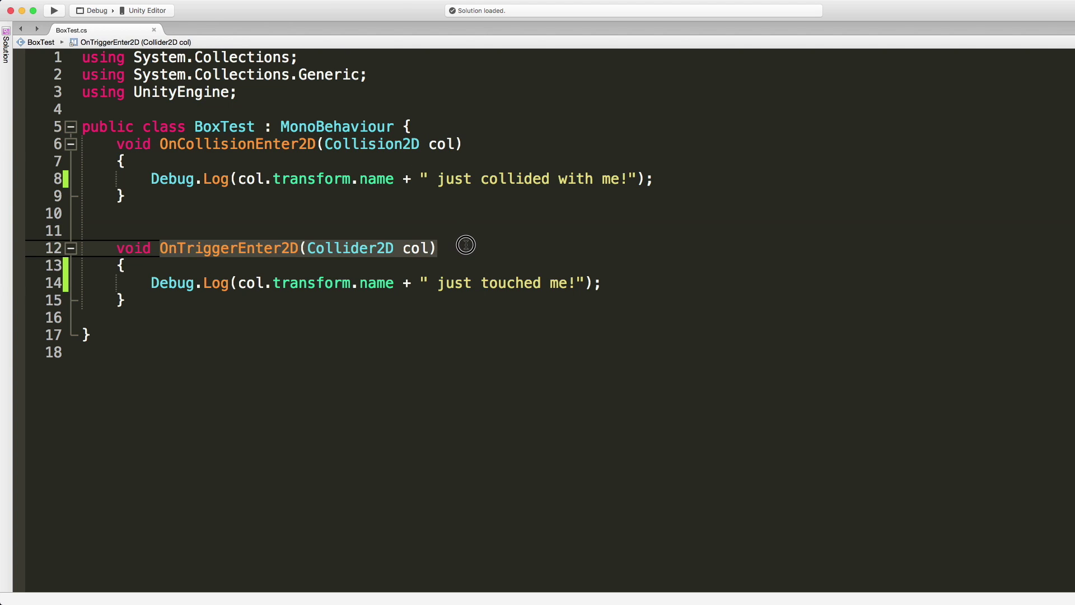
pyautogui.moveTo(371, 249)
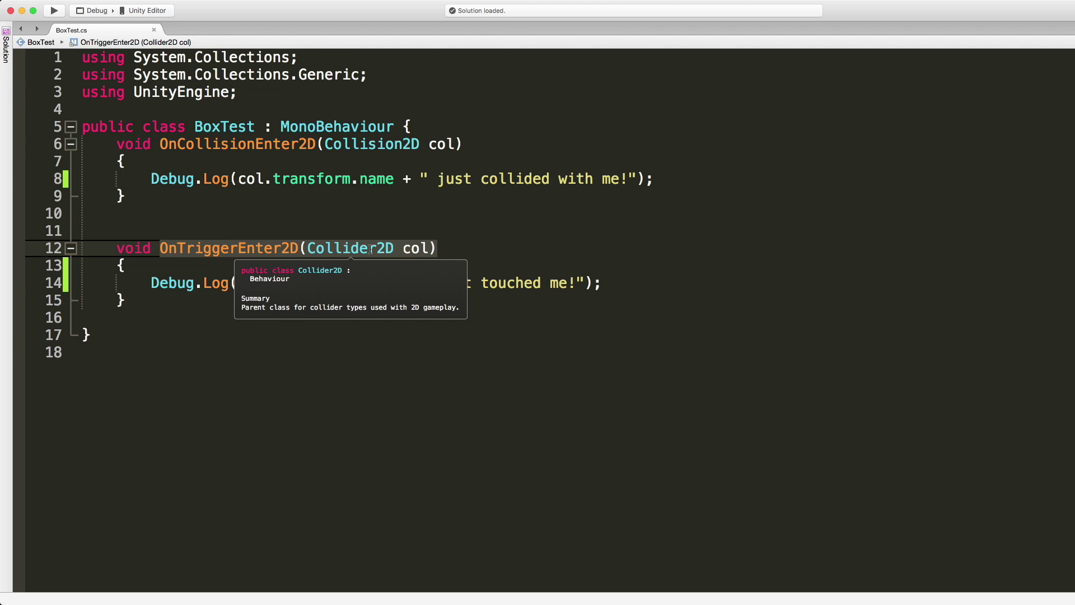
pyautogui.click(351, 230)
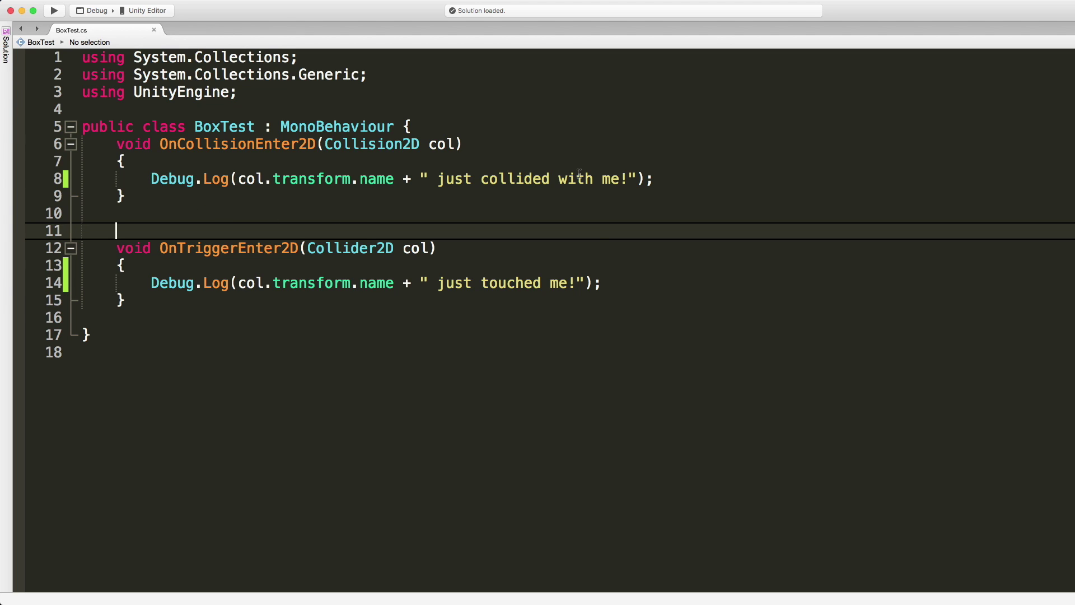
# - Back in Unity, move the boxAlt crate right to X 0.303 above the platform
pyautogui.moveTo(580, 174)
pyautogui.press('super+Tab')
pyautogui.click(671, 73)
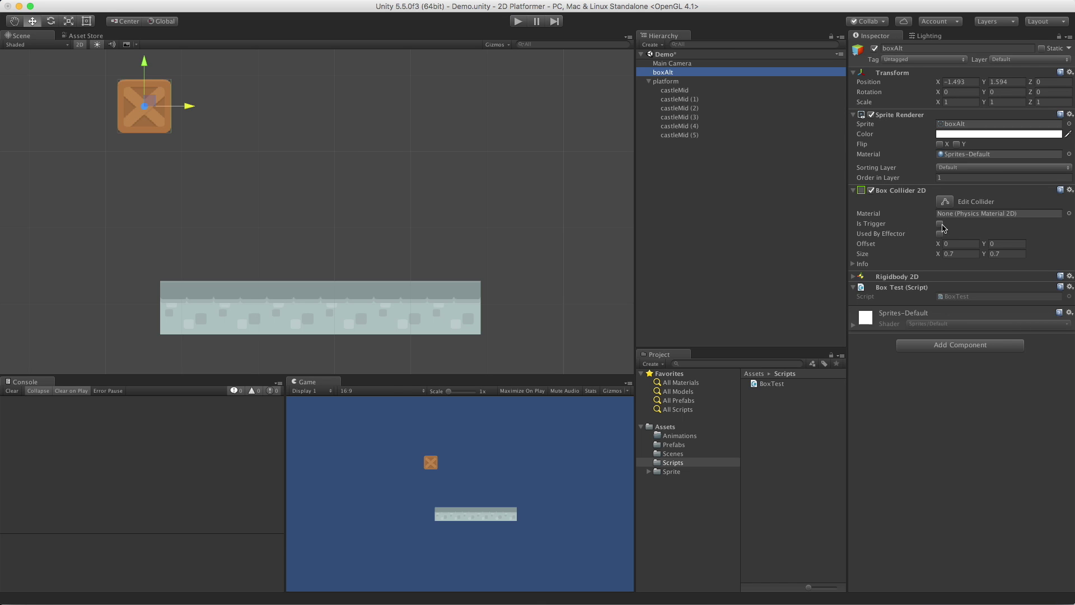
pyautogui.moveTo(193, 106); pyautogui.dragTo(331, 106)
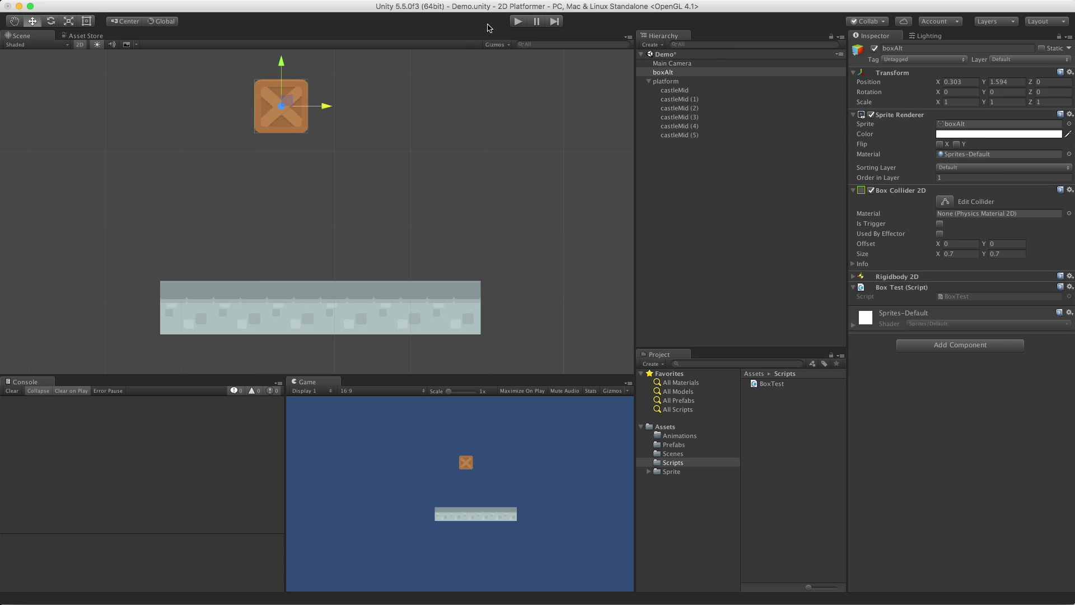
# - Test-run the scene, inspect the platform's collider, then stop playback
pyautogui.click(518, 21)
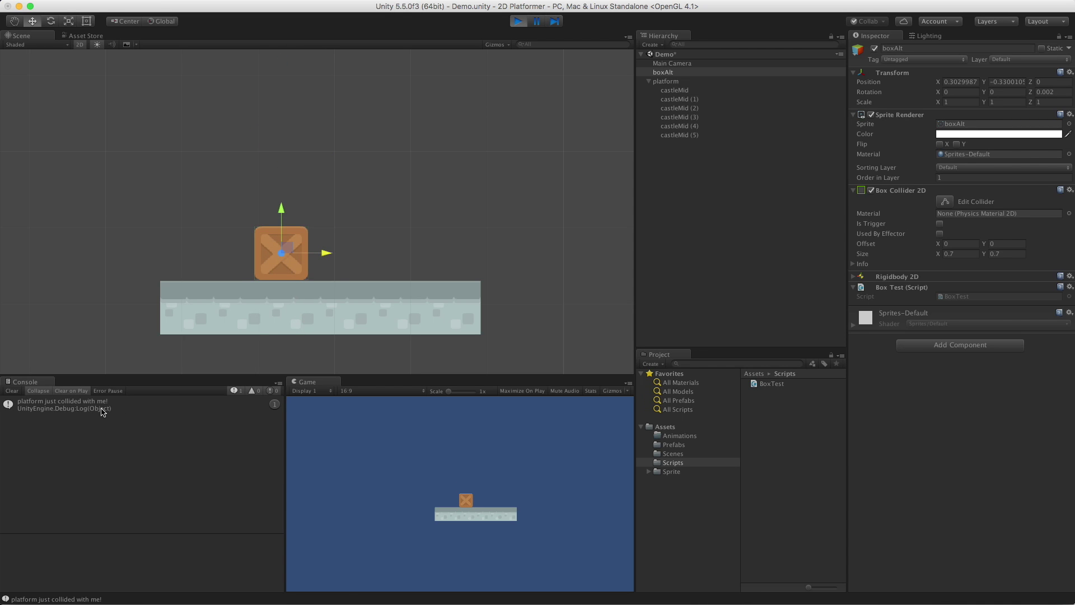
pyautogui.click(345, 300)
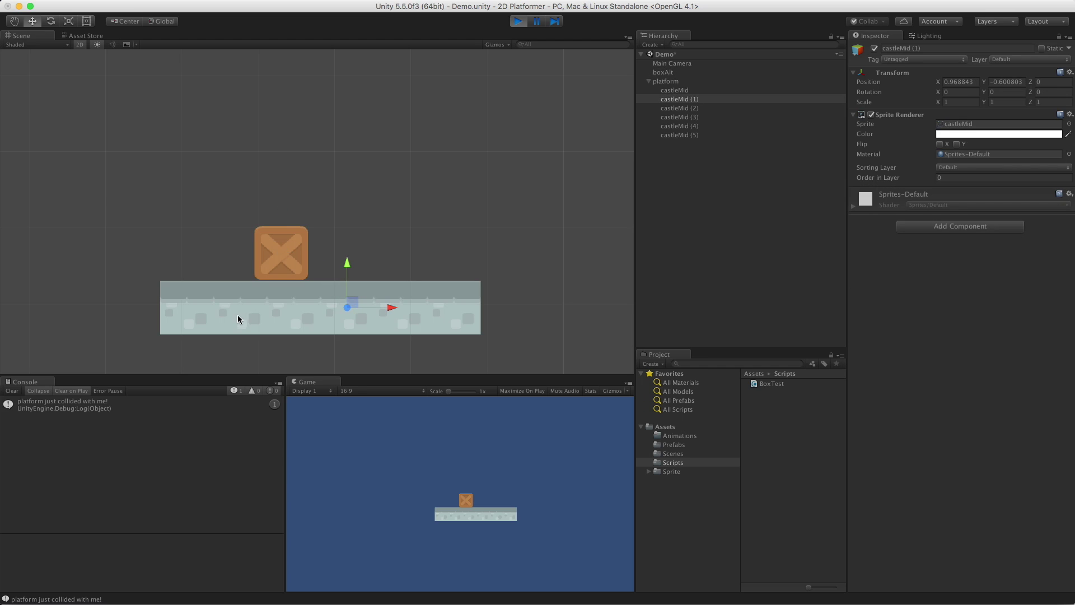
pyautogui.click(682, 82)
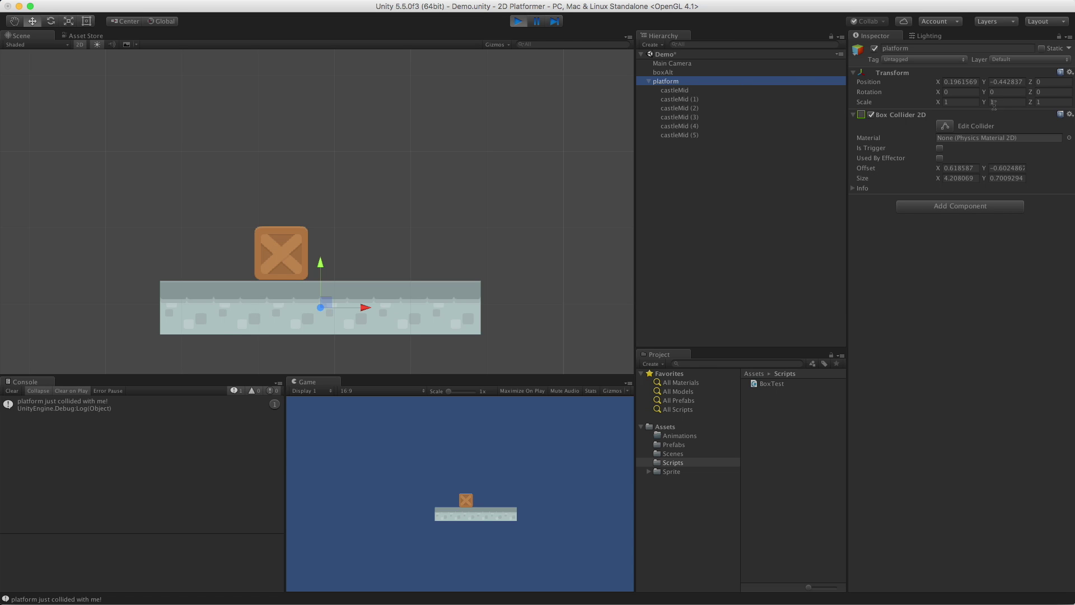
pyautogui.click(516, 22)
# - Enable Is Trigger on boxAlt's Box Collider 2D, then run and stop the scene
pyautogui.click(665, 71)
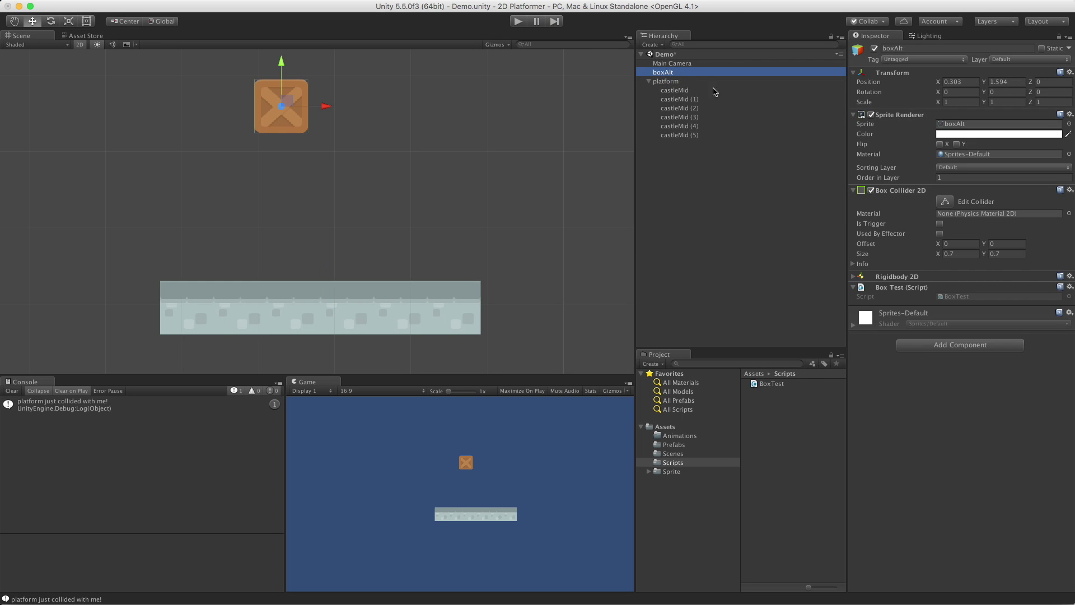
pyautogui.click(939, 223)
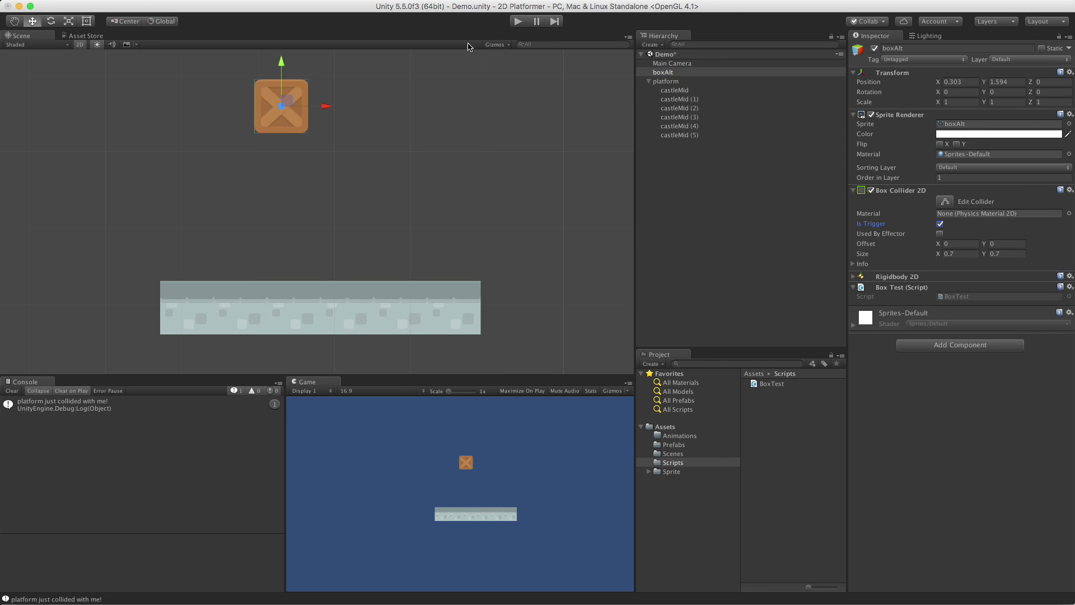
pyautogui.click(517, 21)
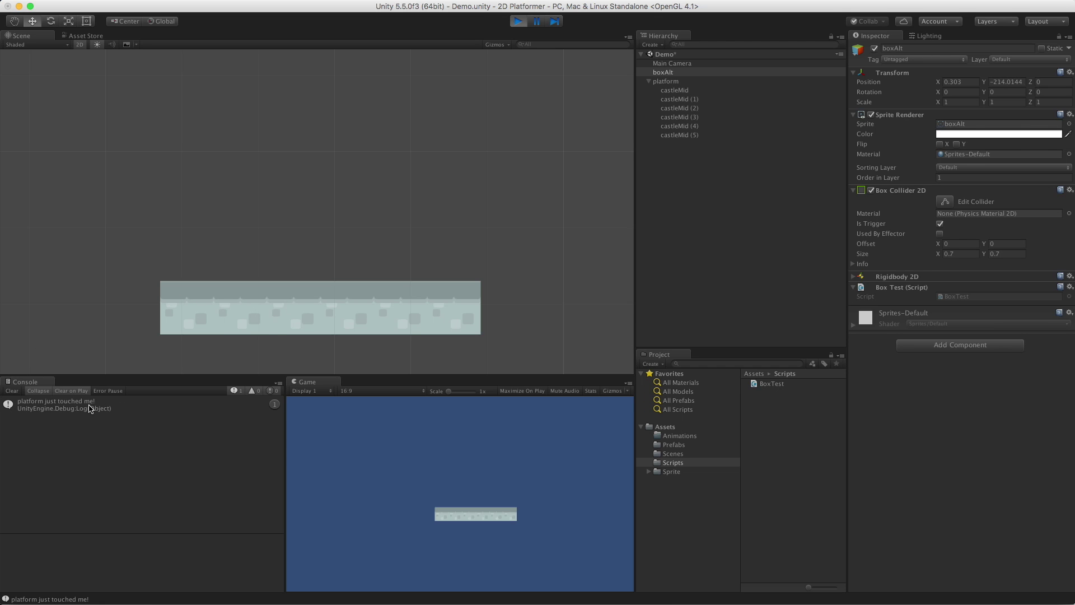
pyautogui.click(517, 21)
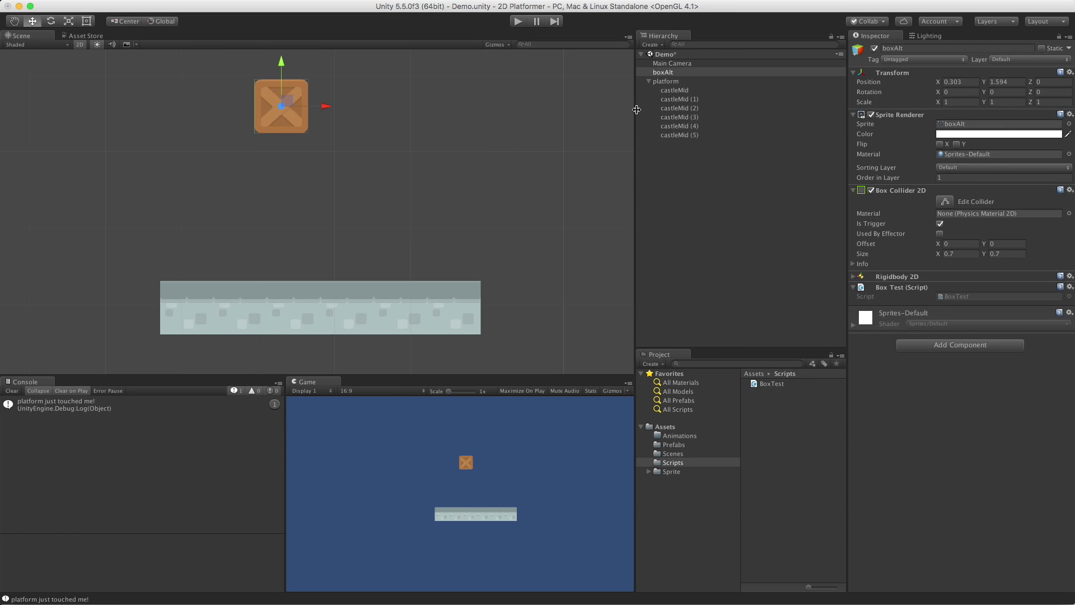